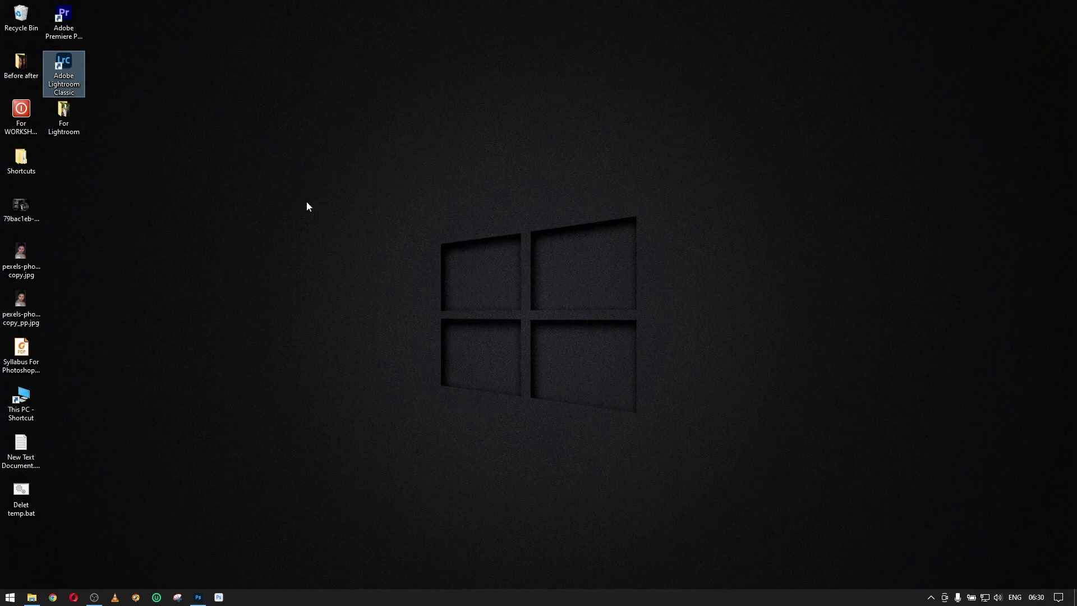
Launch Adobe Lightroom Classic from its desktop shortcut.
double_click(67, 56)
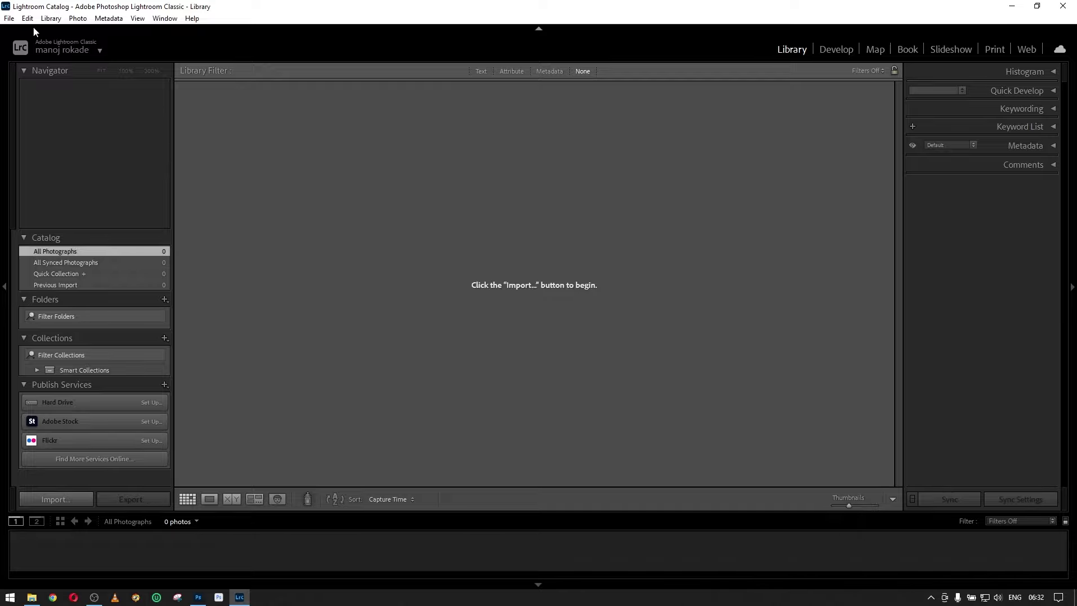
Create a new catalog called 'New Catloge' via File > New Catalog.
left_click(9, 19)
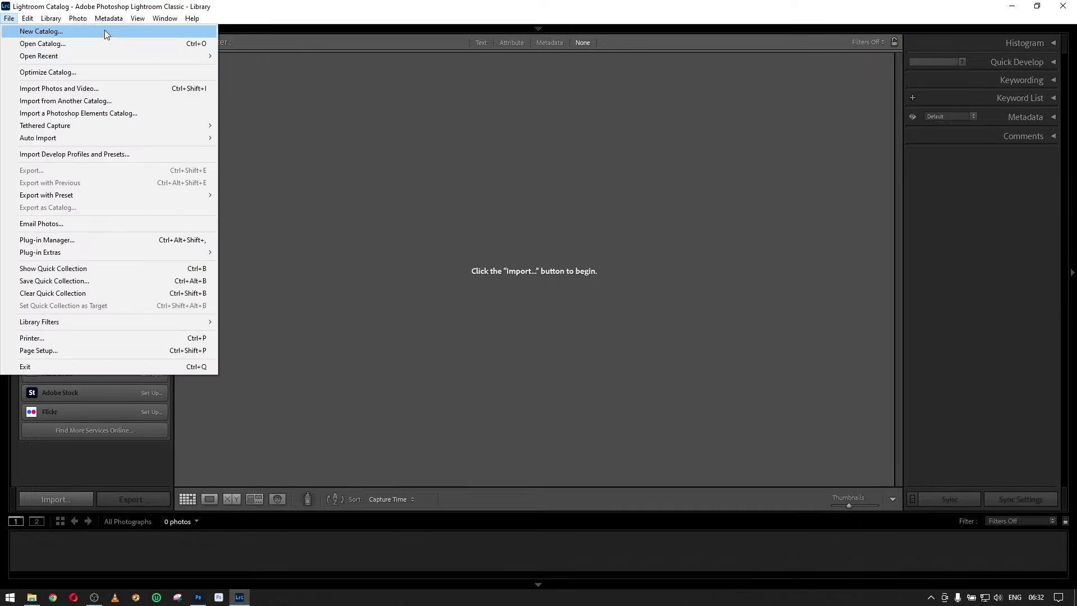
left_click(105, 31)
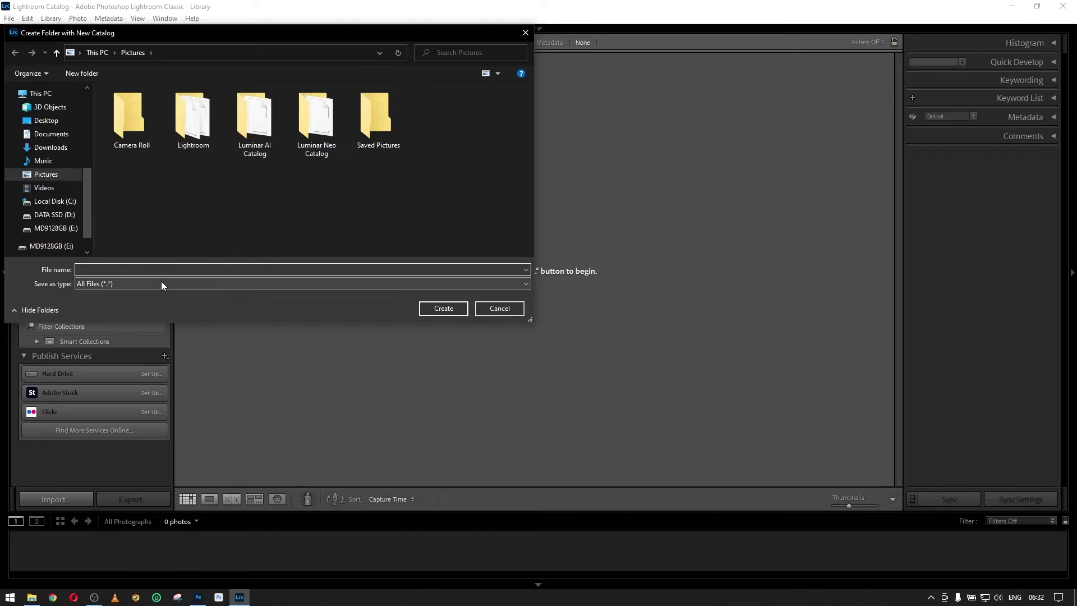
type("New ")
type("Catloge")
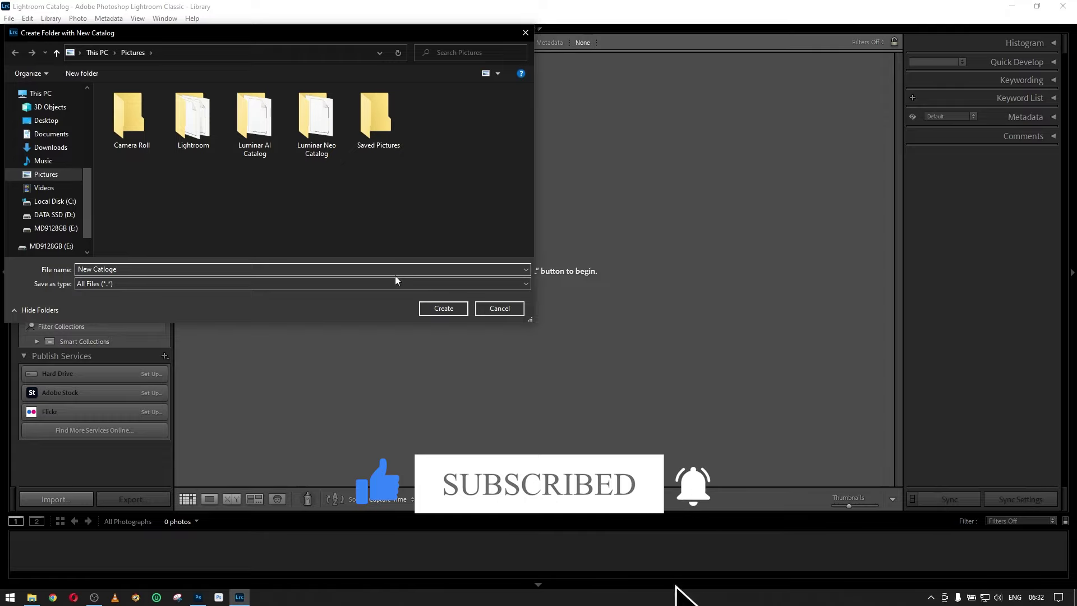
left_click(440, 310)
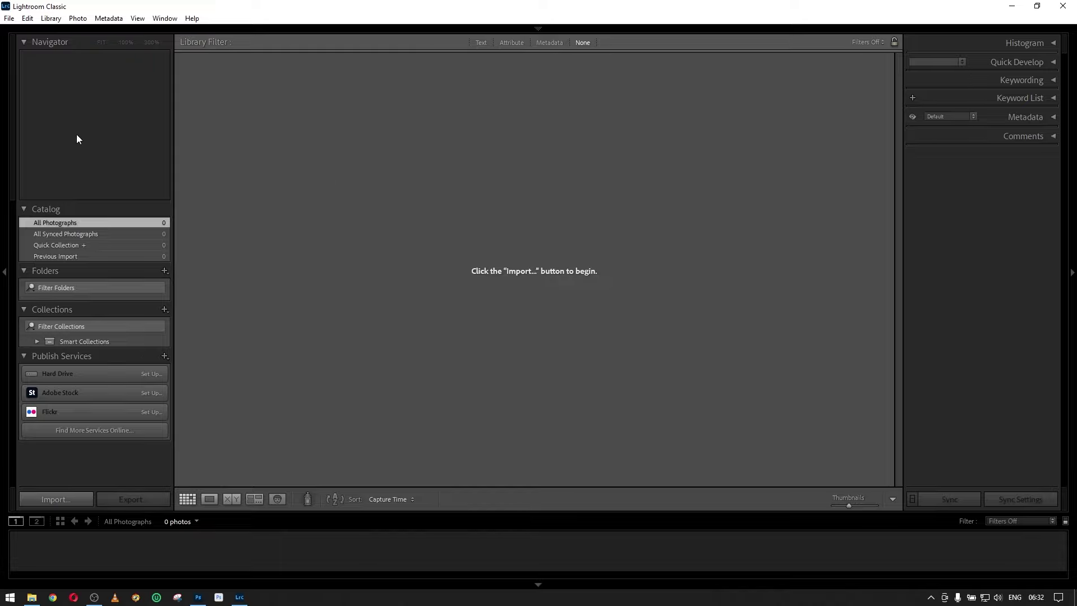
Start an import with the Desktop's For Lightroom folder on Local Disk (C:) as source.
left_click(46, 500)
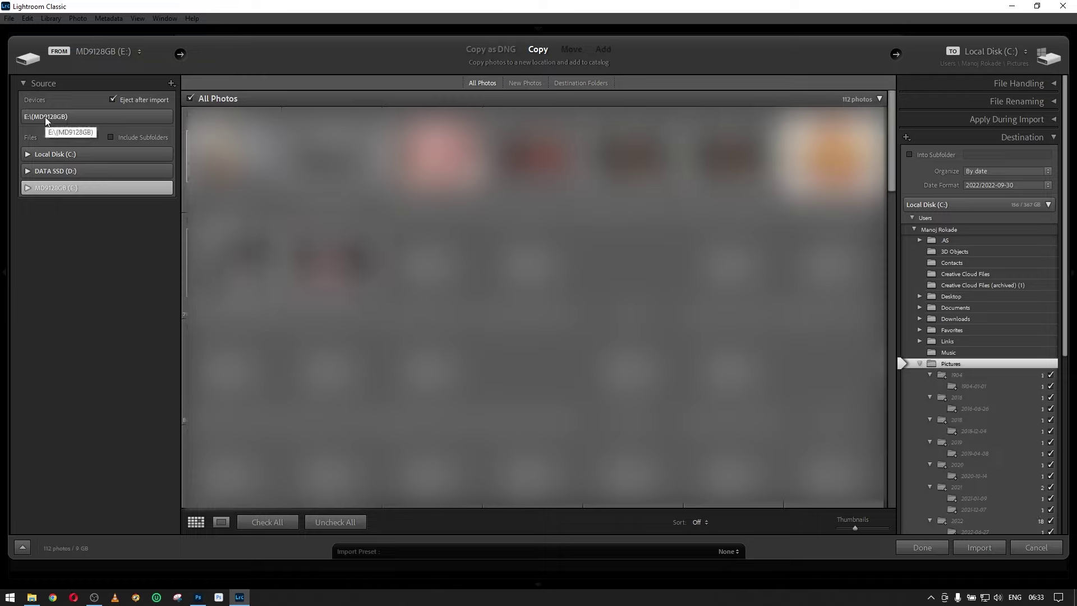
left_click(28, 157)
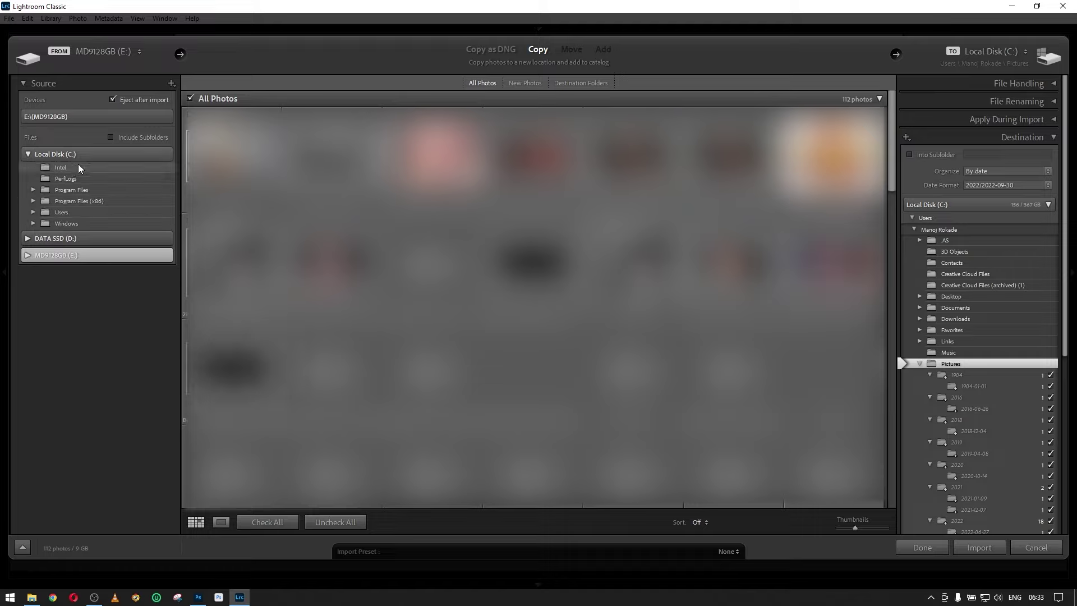
left_click(34, 212)
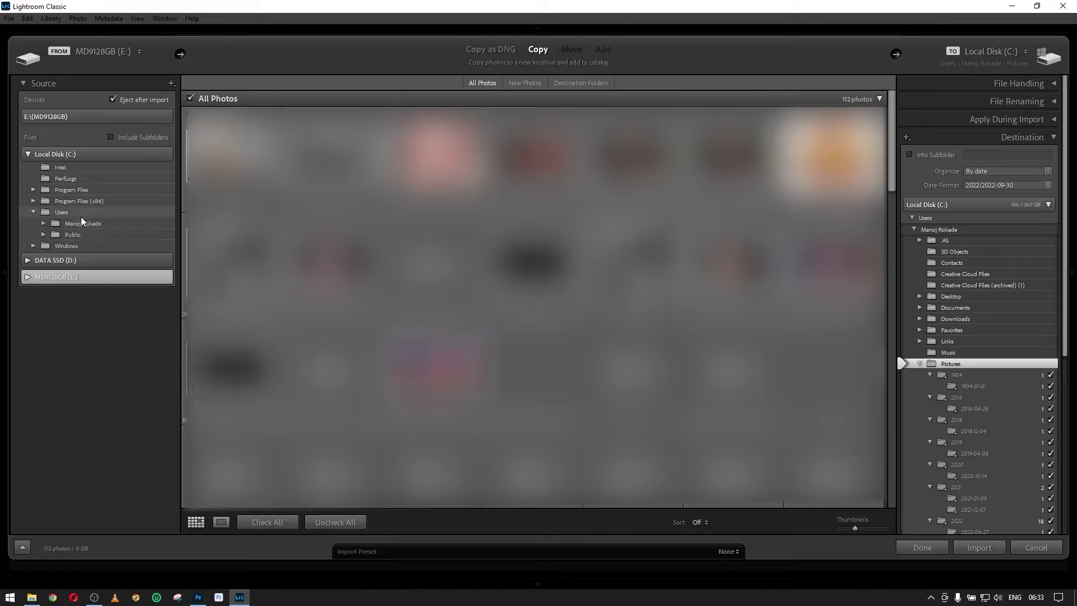
left_click(43, 223)
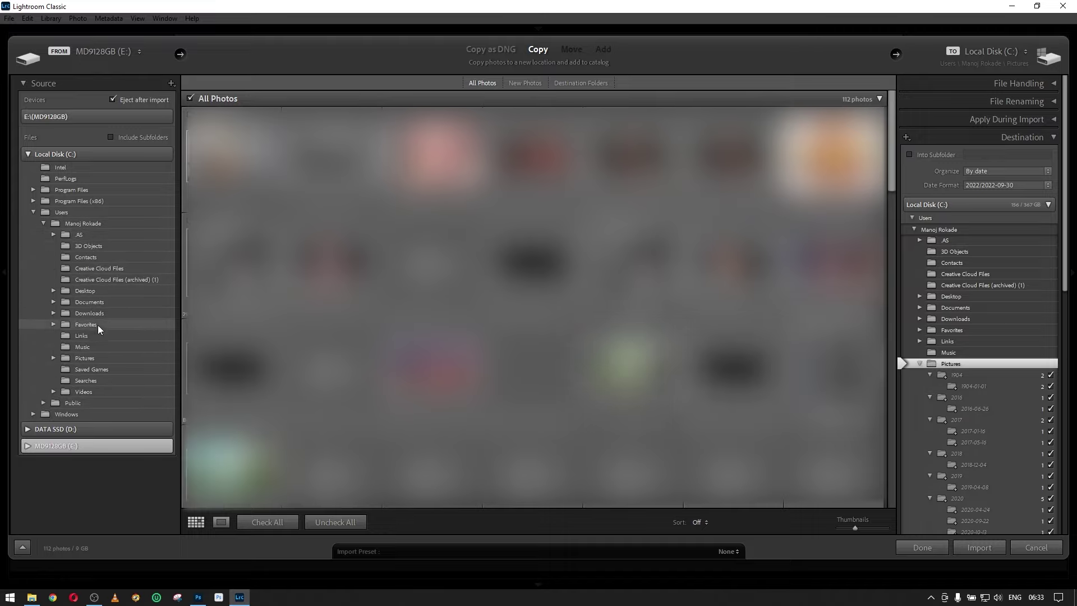
left_click(76, 292)
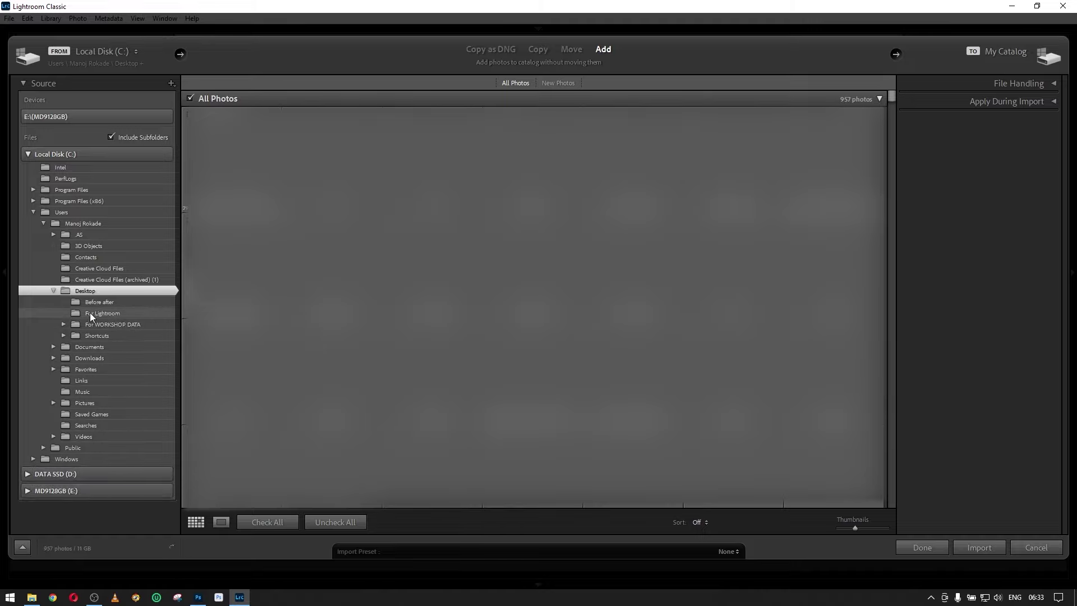
left_click(91, 313)
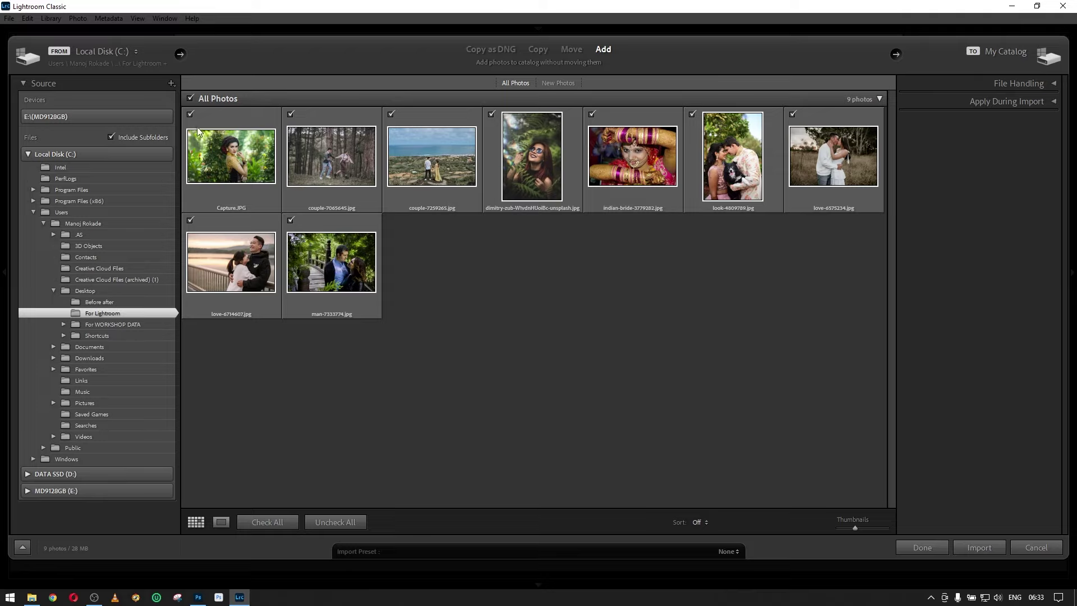
Review the nine photos at a smaller thumbnail size and import them all.
mouse_move(230, 158)
left_click(222, 120)
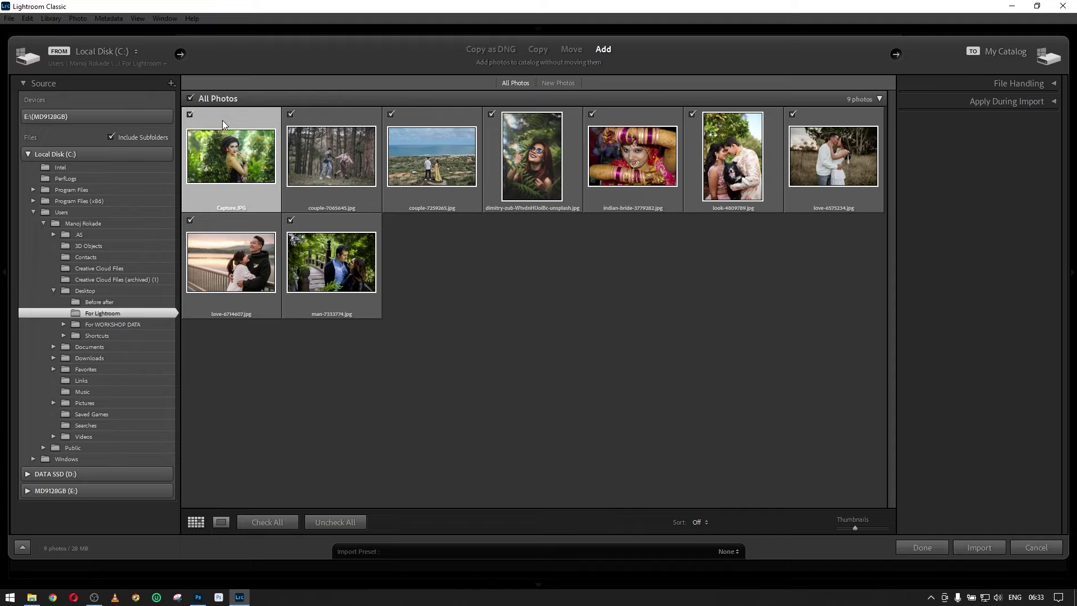
left_click(343, 153)
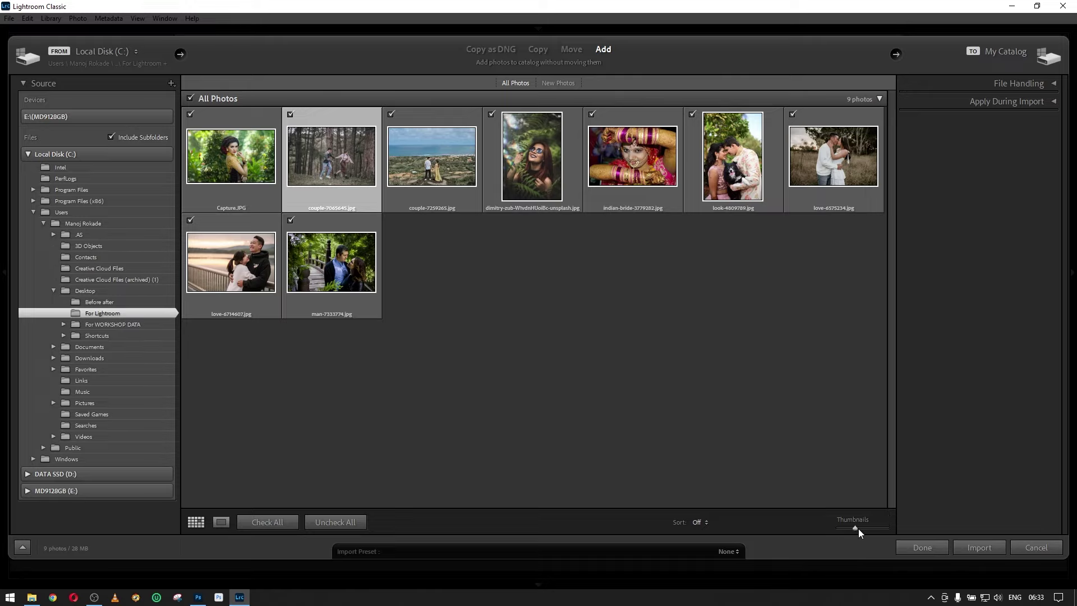
mouse_move(859, 529)
left_mouse_down()
mouse_move(839, 526)
mouse_move(886, 527)
mouse_move(839, 527)
mouse_move(869, 526)
mouse_move(847, 527)
mouse_move(859, 526)
left_mouse_up()
left_click(987, 549)
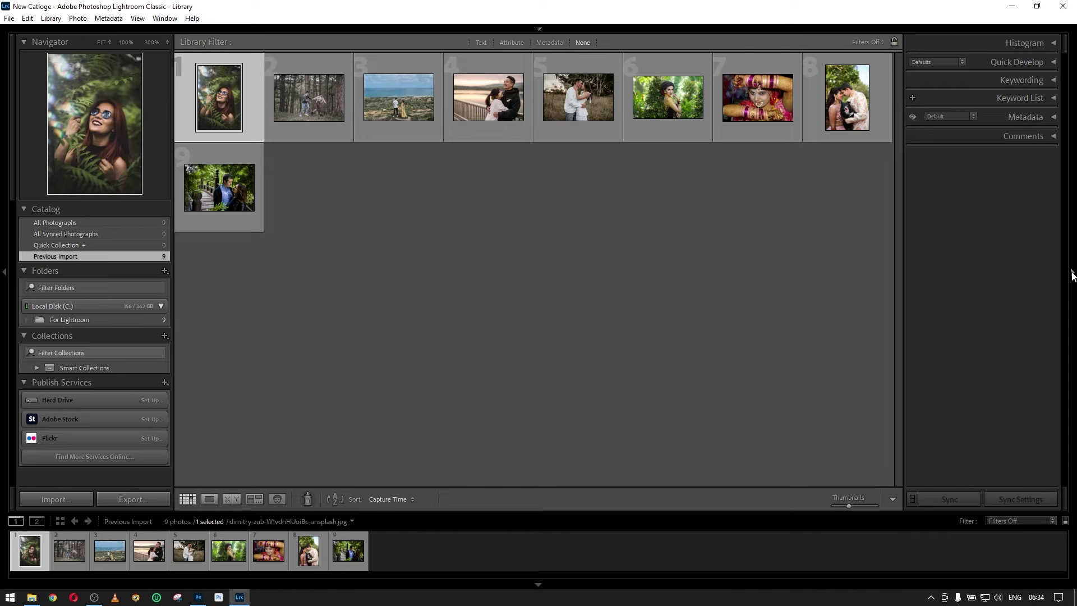
Toggle the right panel back on and leave the filmstrip hidden.
left_click(1073, 275)
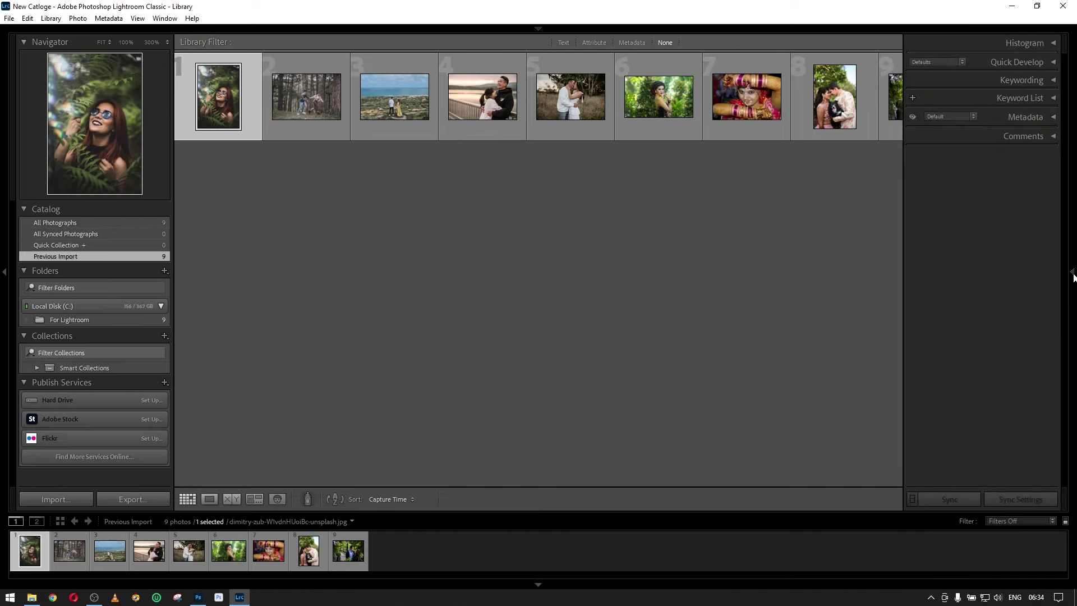
left_click(1072, 275)
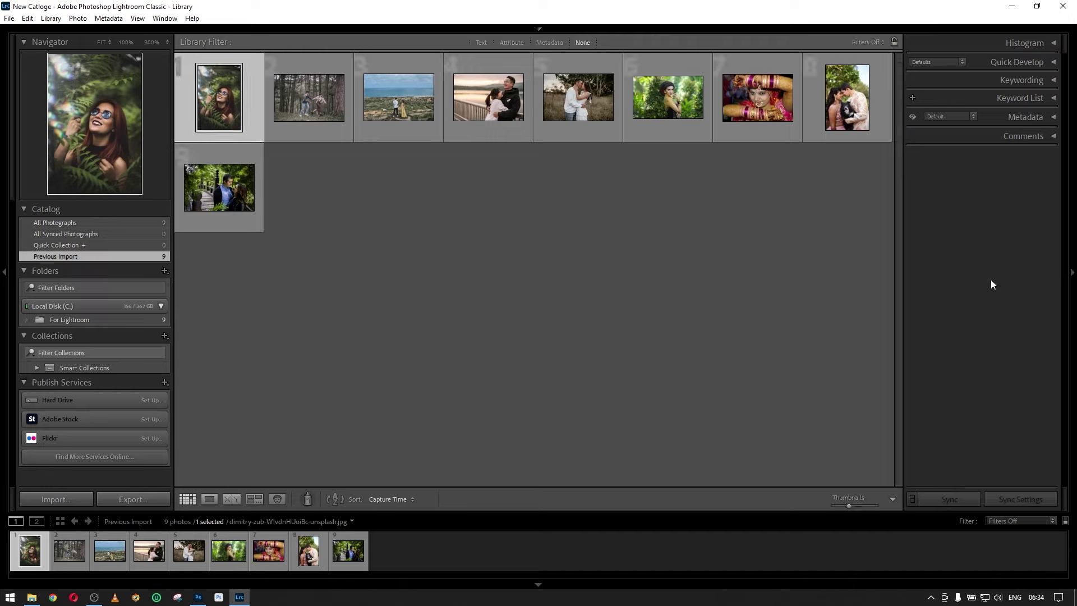
left_click(538, 585)
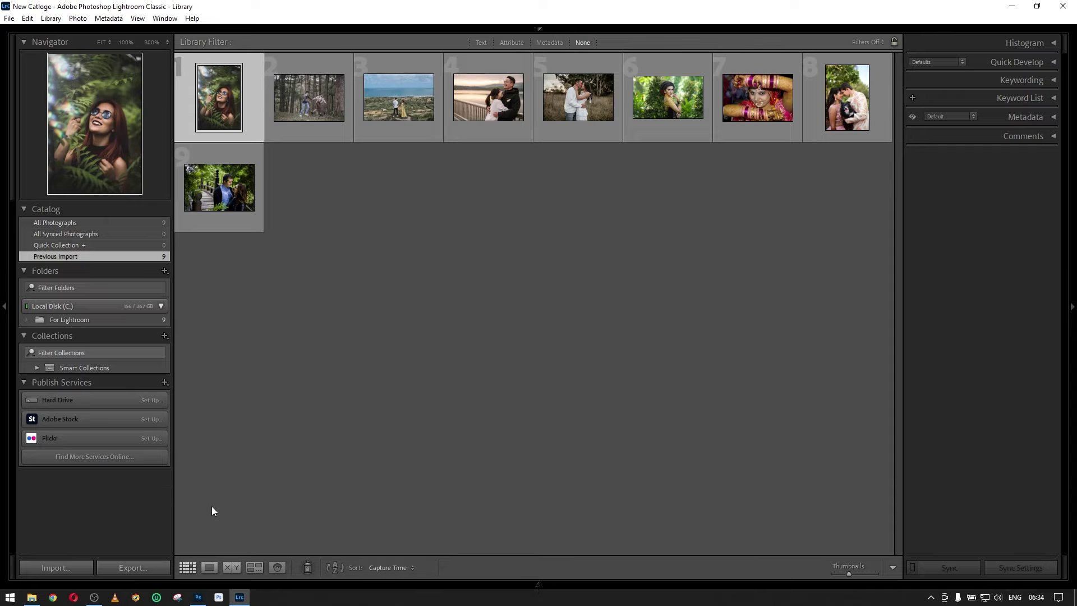
left_click(539, 585)
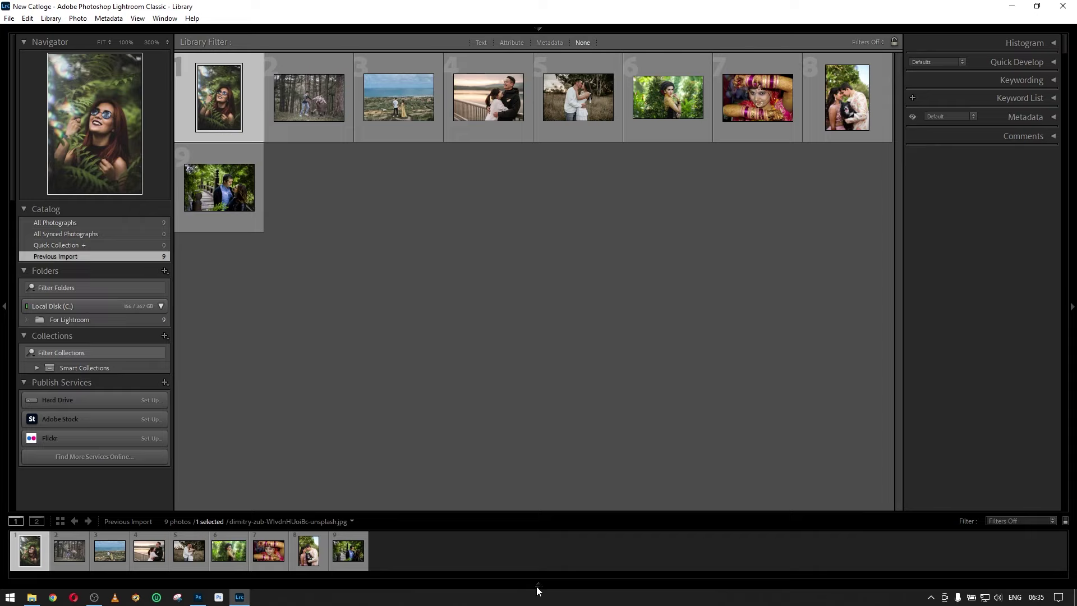
left_click(538, 587)
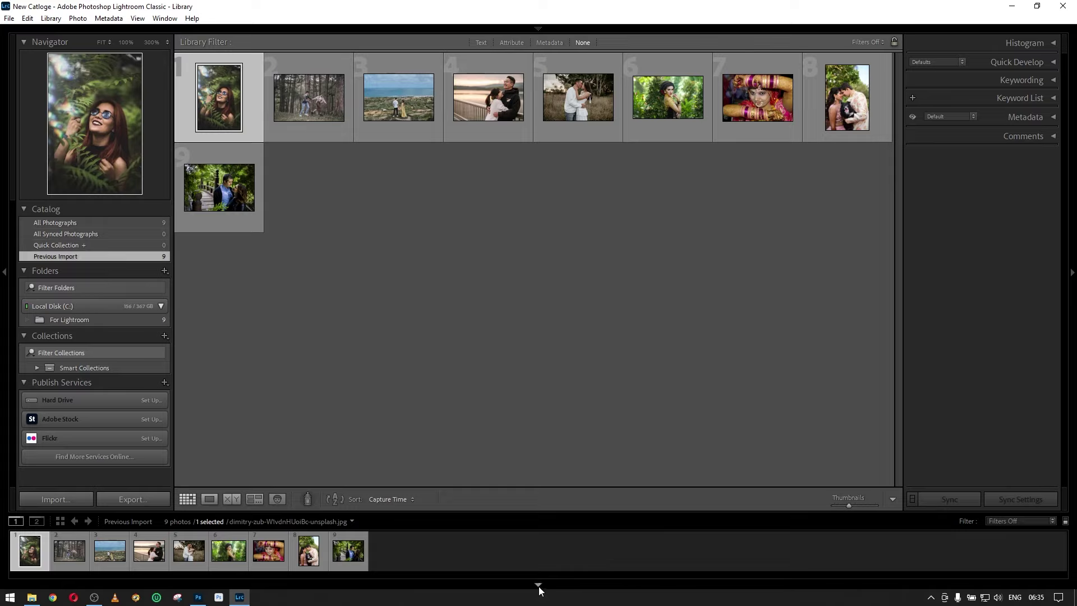
mouse_move(538, 587)
left_click(539, 586)
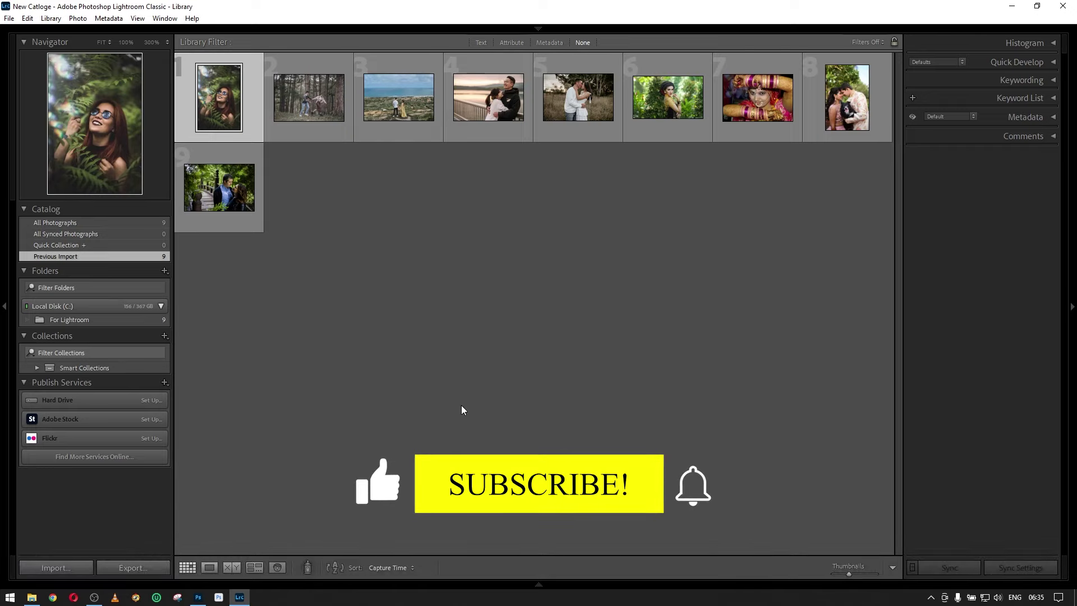
Restore the left panel and keep the identity plate and module names bar showing.
left_click(5, 313)
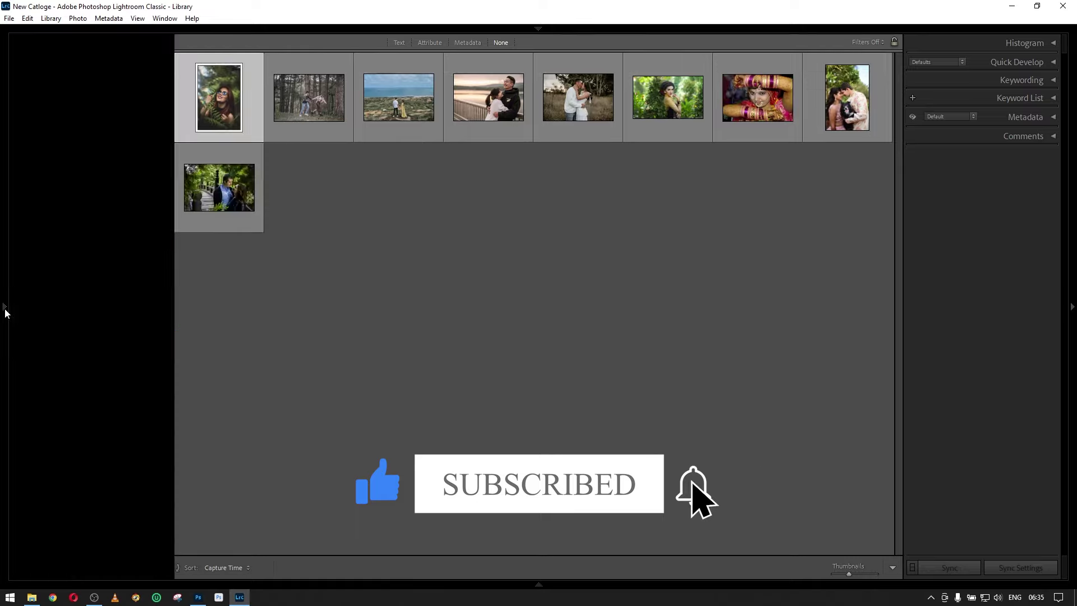
left_click(5, 313)
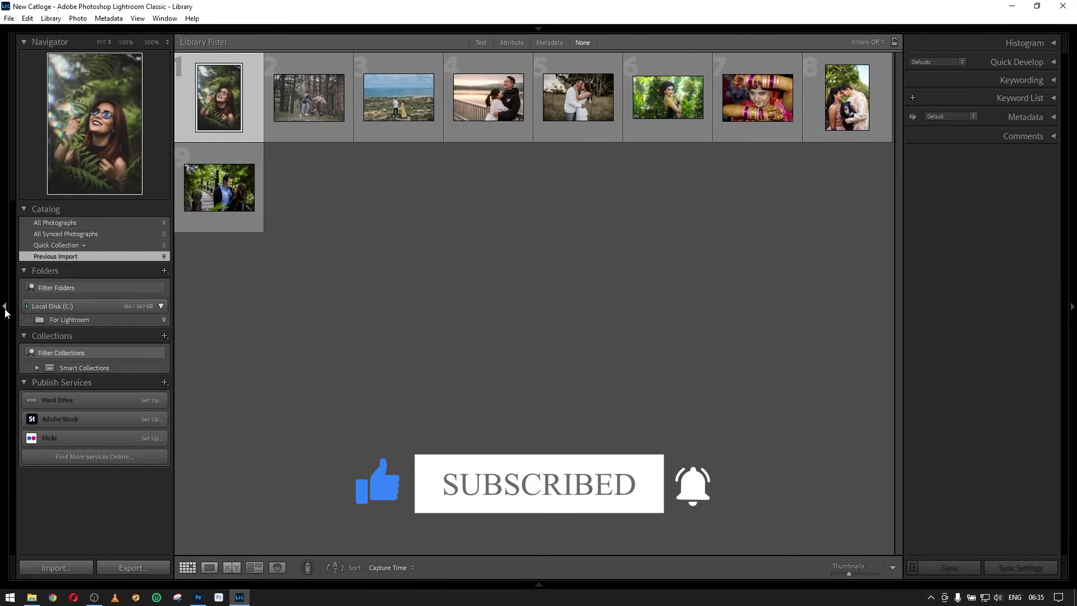
left_click(5, 312)
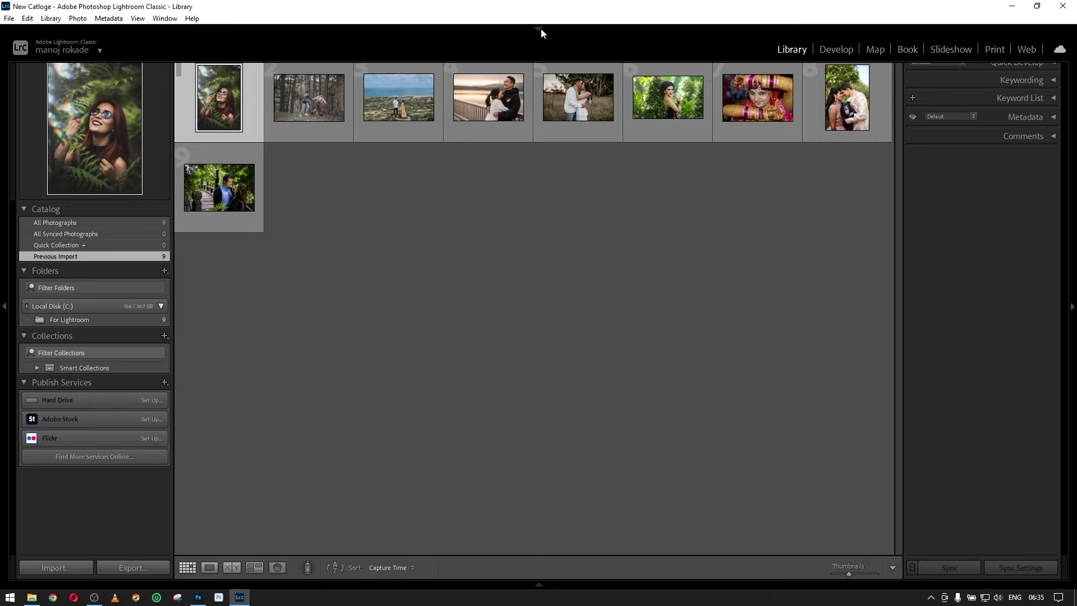
left_click(540, 28)
left_click(540, 28)
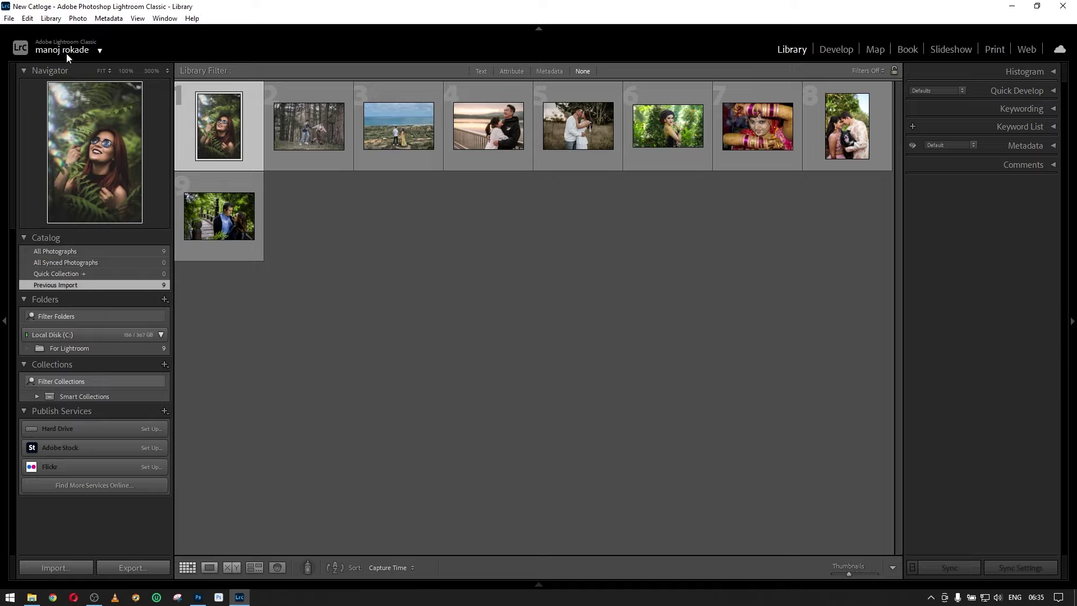
Set the identity plate to the Lightroom Classic option and confirm it.
left_click(100, 51)
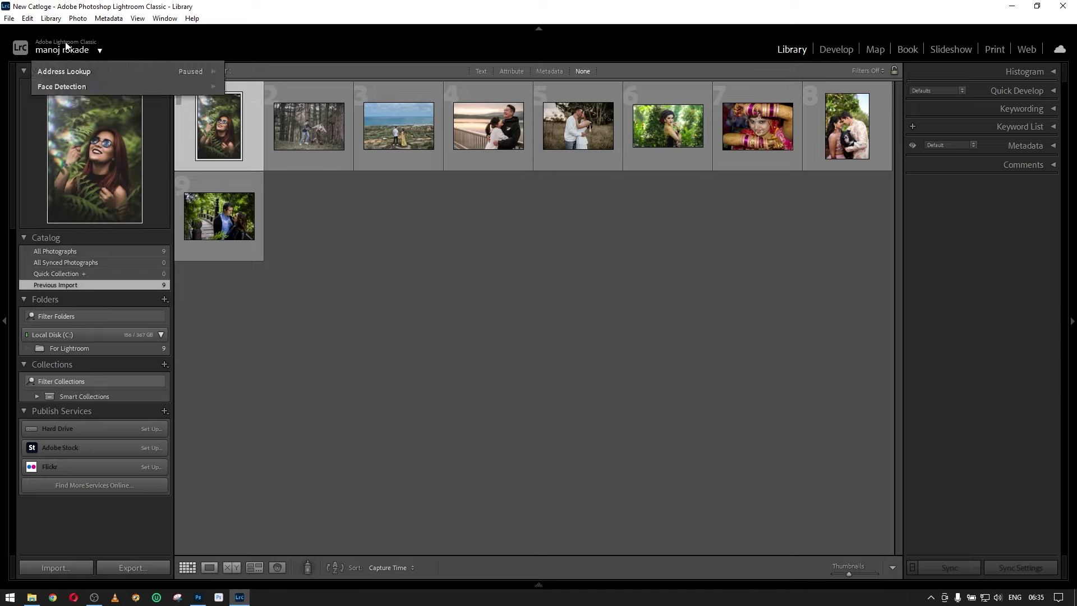
left_click(100, 52)
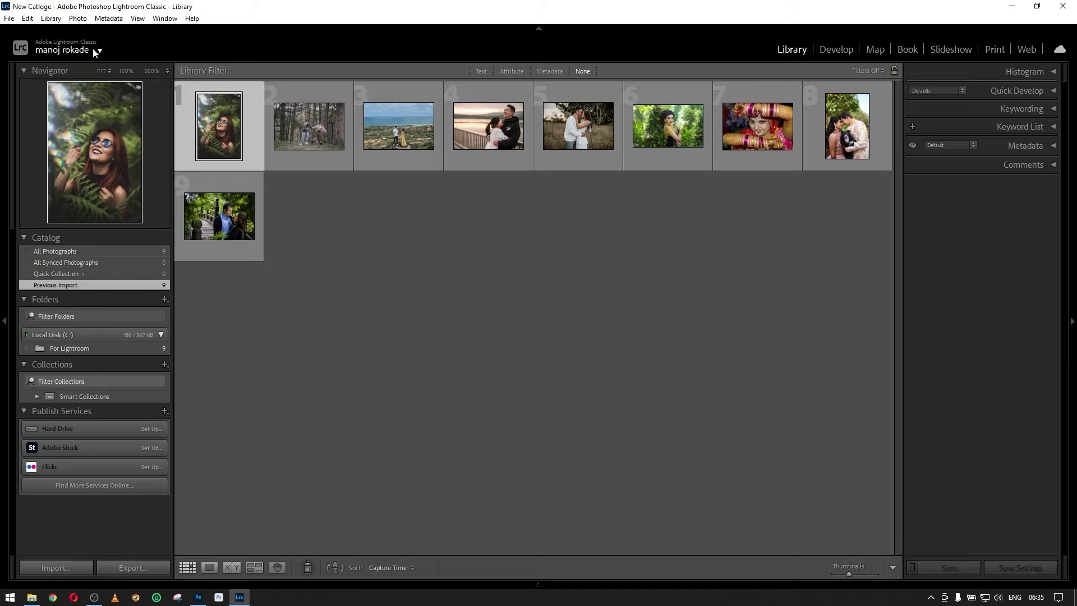
right_click(64, 44)
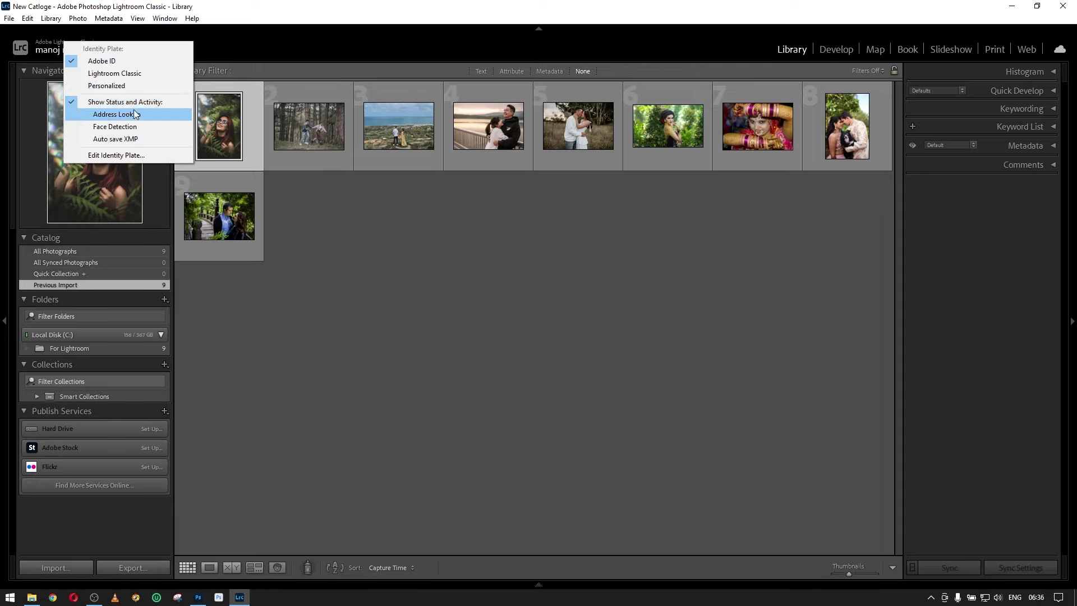
left_click(143, 155)
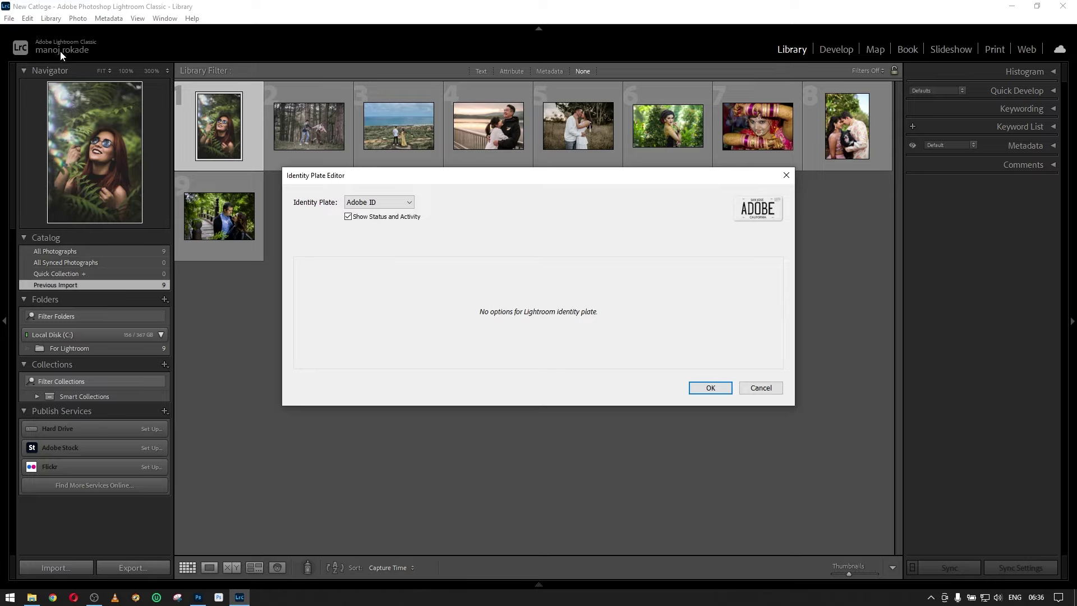
left_click(397, 205)
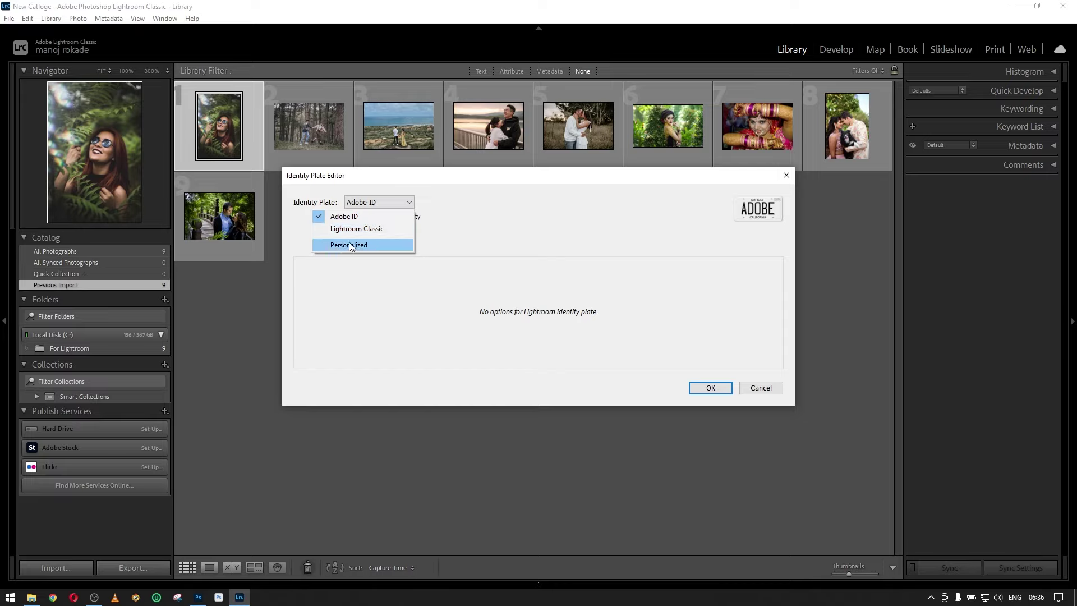
left_click(401, 227)
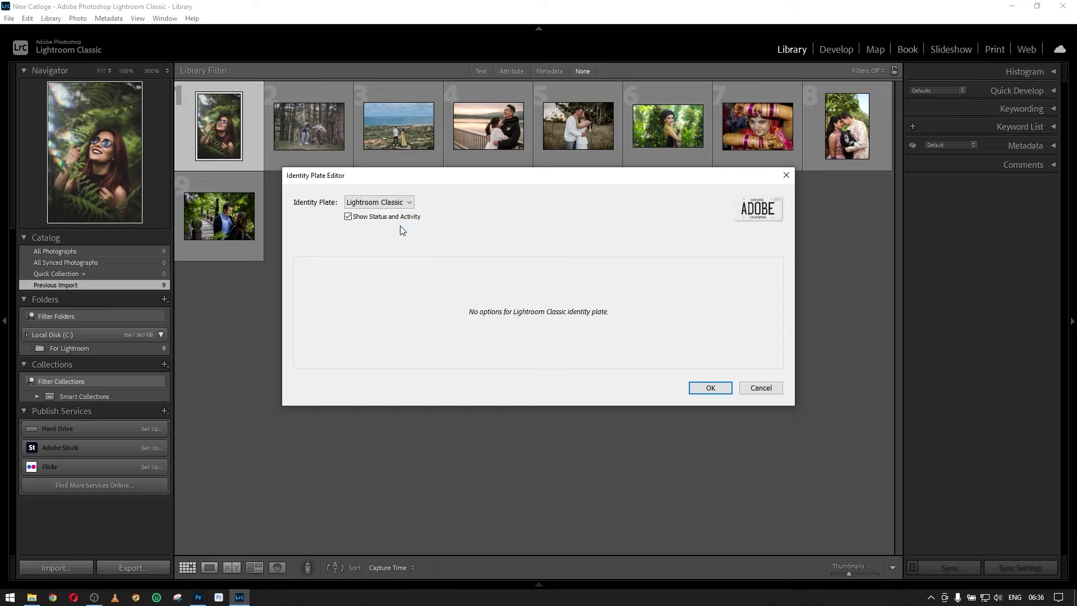
left_click(710, 387)
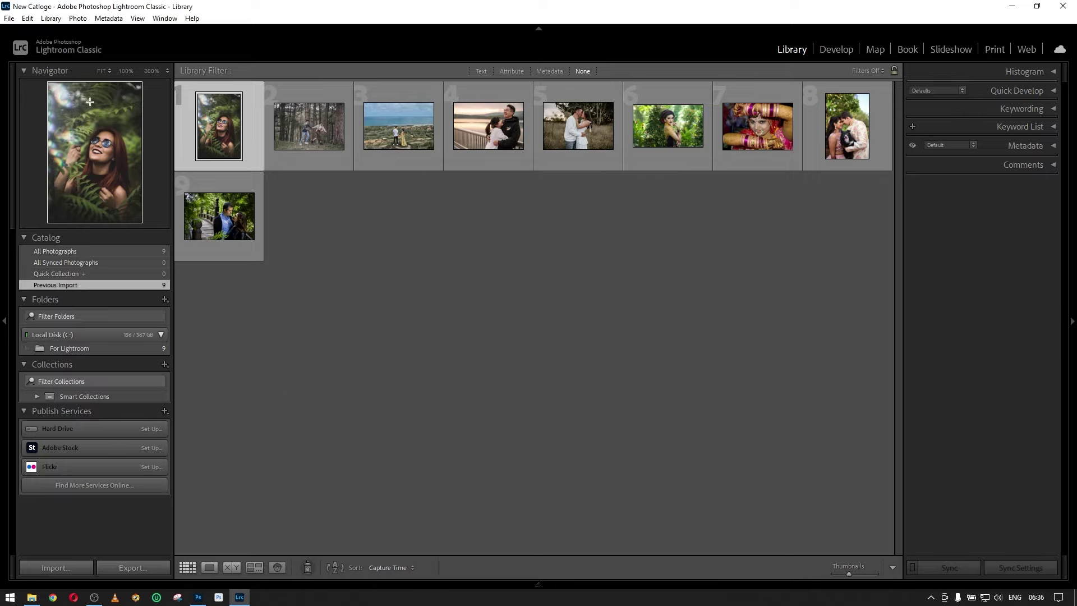
Reopen the Identity Plate Editor and switch the plate type to Personalized.
left_click(144, 55)
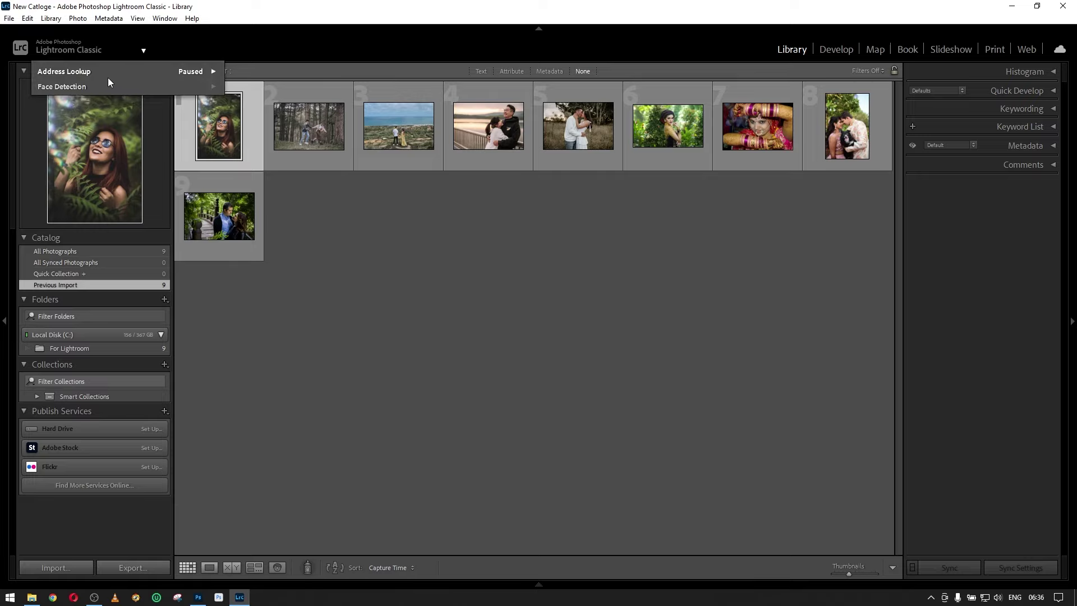
right_click(65, 47)
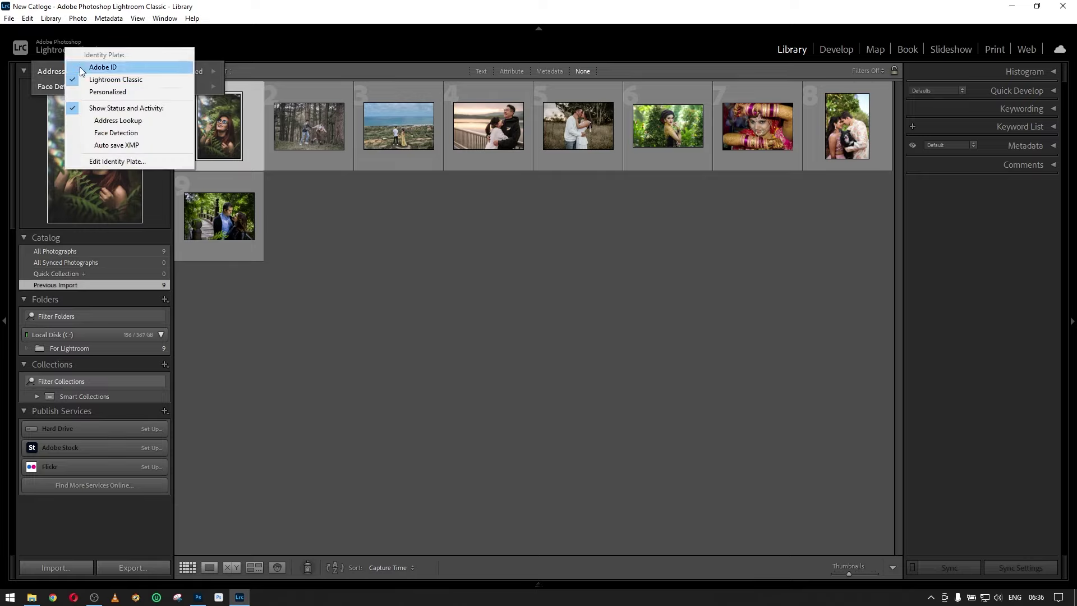
left_click(145, 162)
left_click(385, 204)
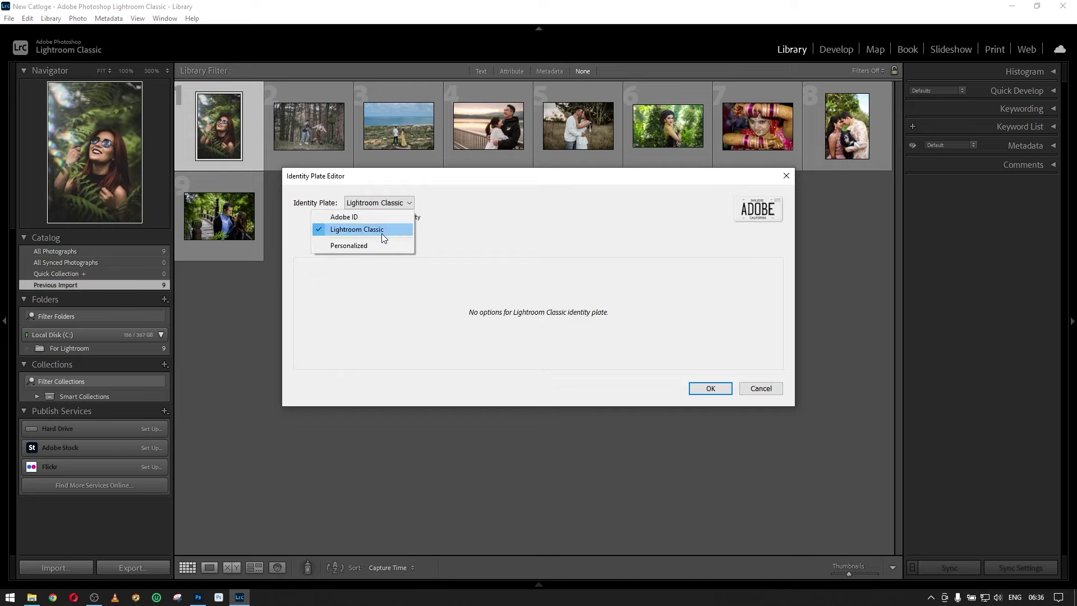
left_click(381, 246)
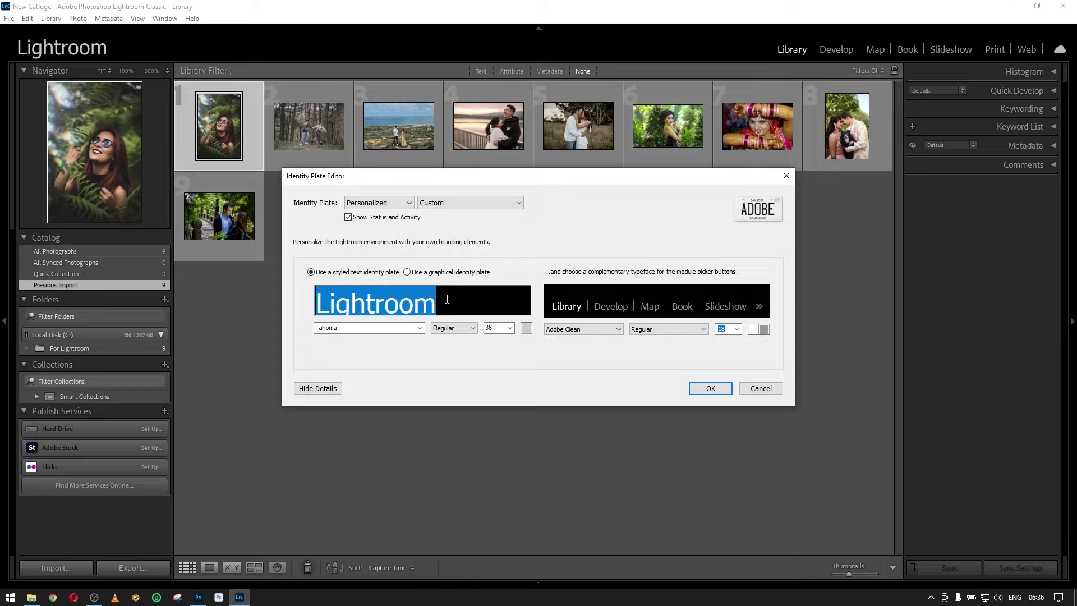
Replace 'Lightroom' with 'ManojRokade' as the styled identity plate text and apply it.
type("Man")
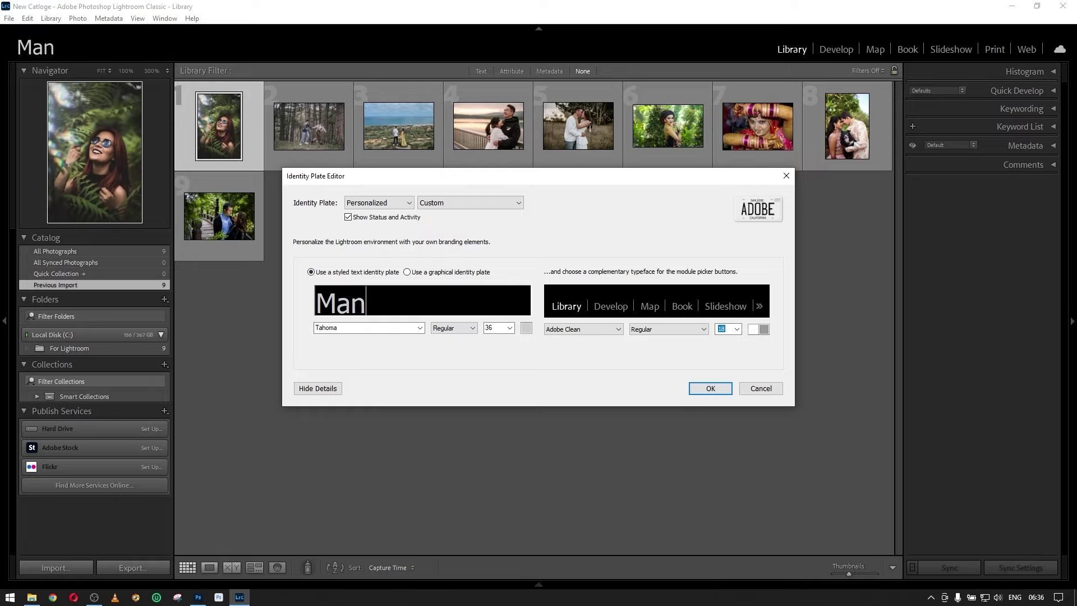
type("oj")
type("Ro")
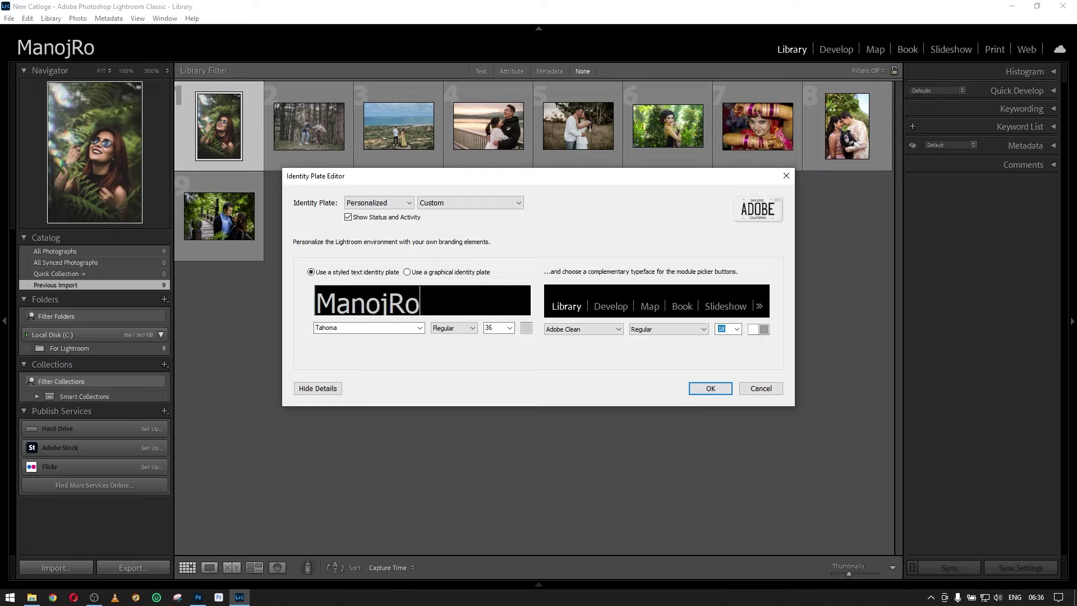
type("kade")
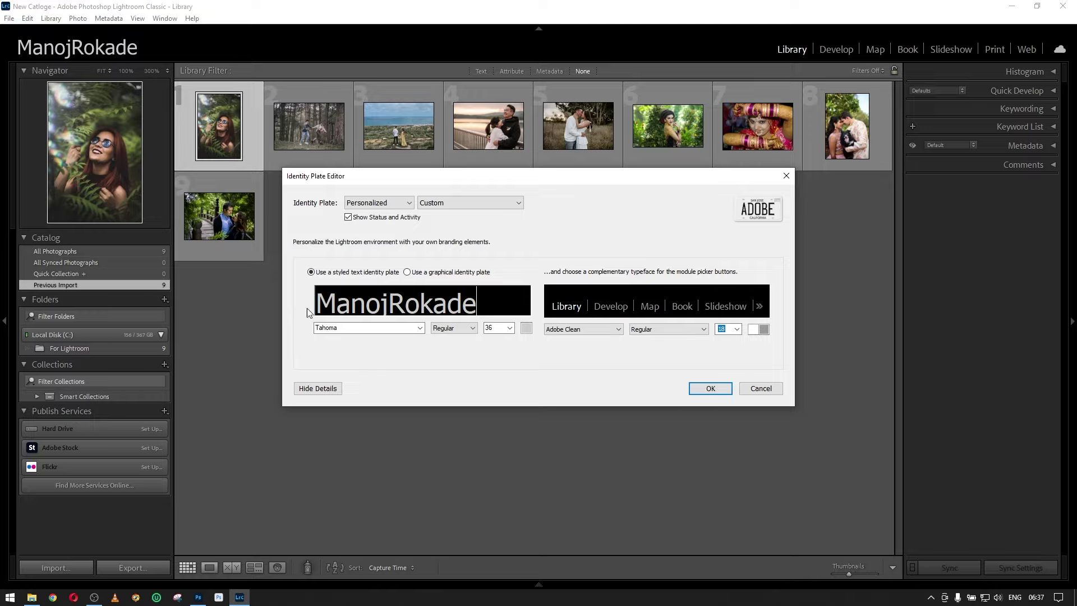
left_click(718, 388)
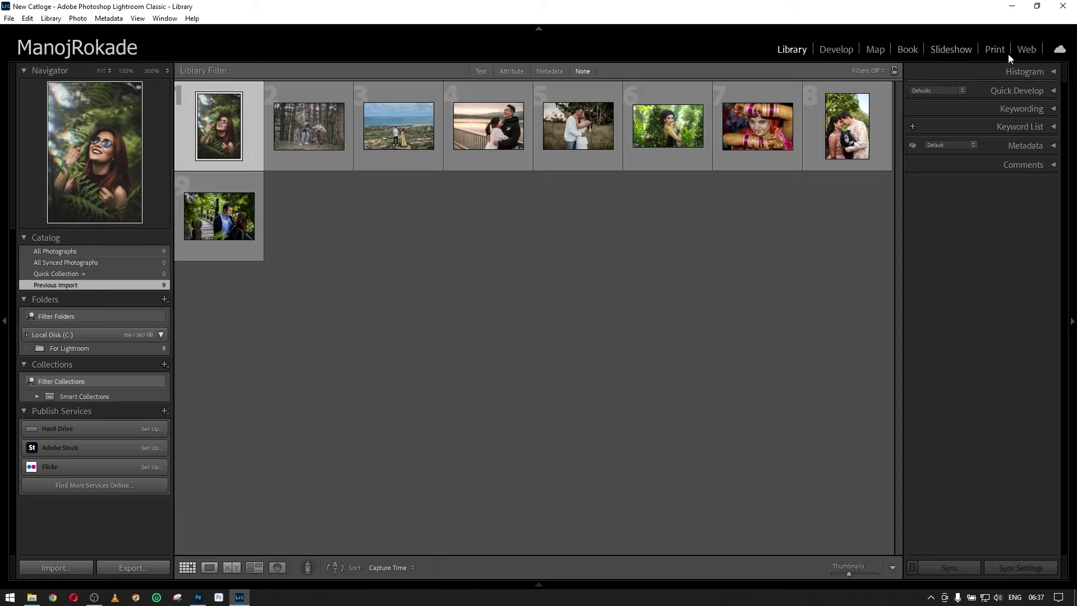
right_click(769, 50)
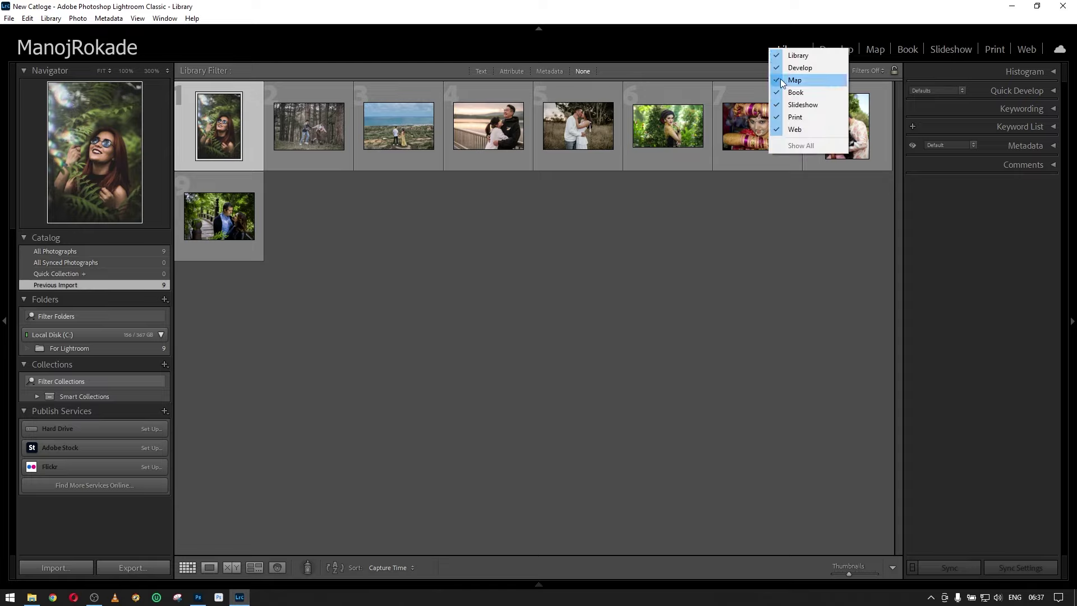
left_click(783, 81)
right_click(784, 49)
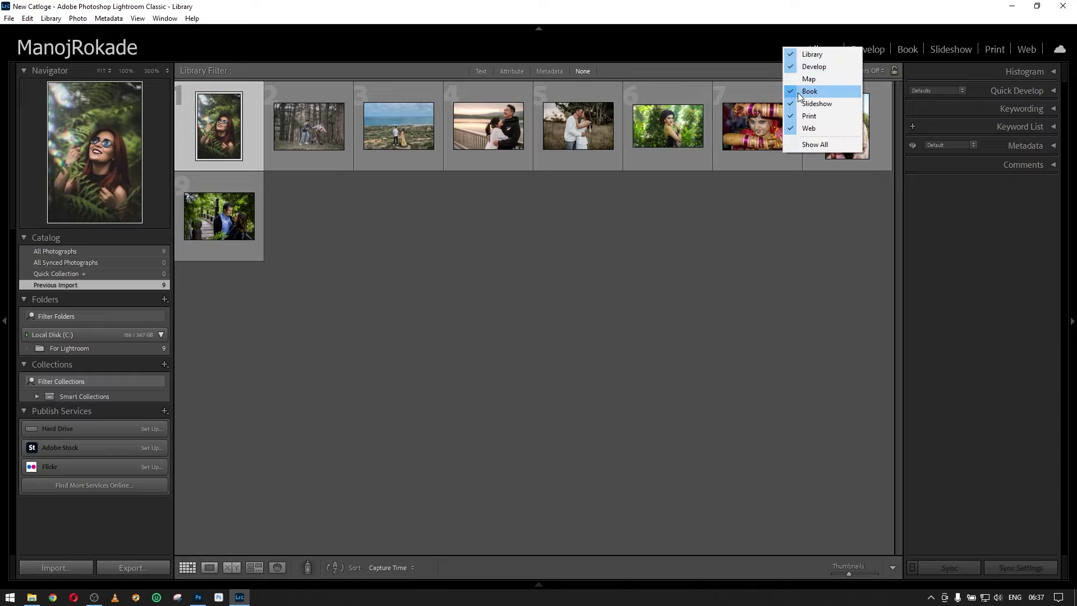
left_click(800, 94)
right_click(797, 50)
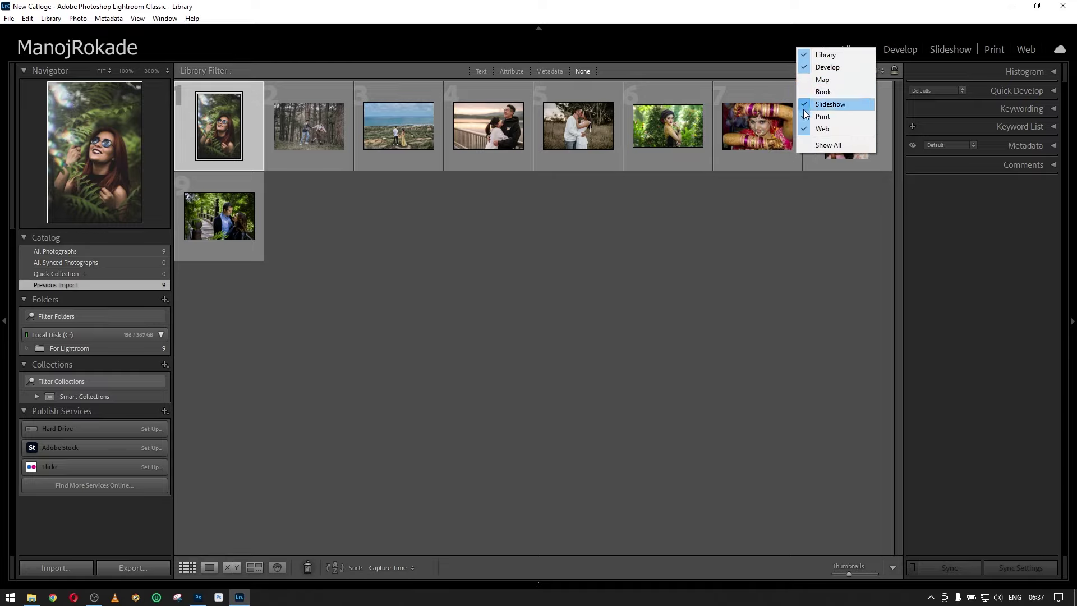
left_click(804, 105)
right_click(806, 50)
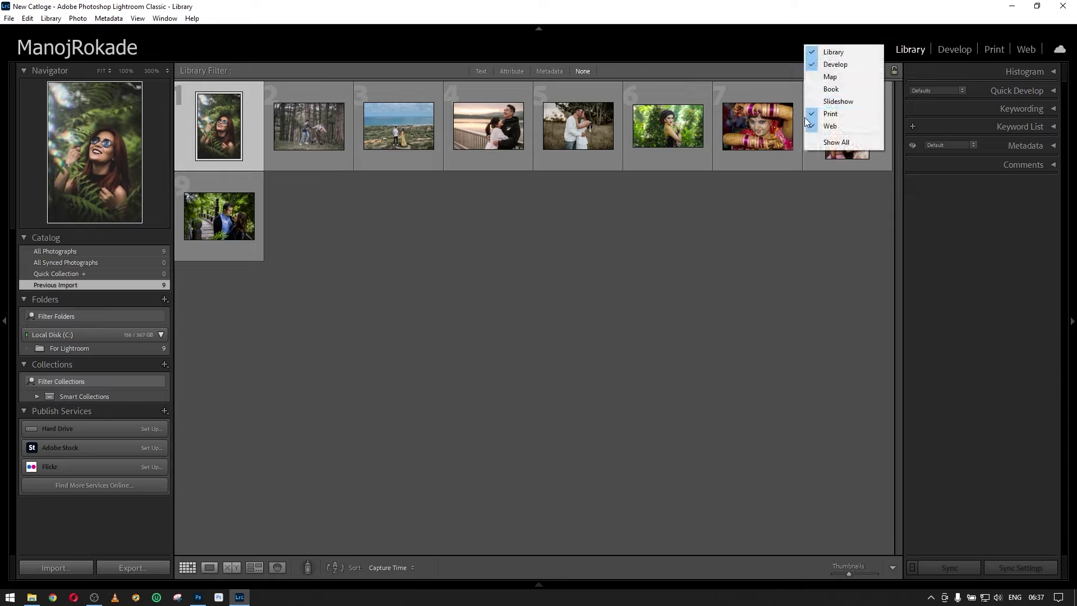
left_click(807, 105)
right_click(808, 49)
left_click(810, 101)
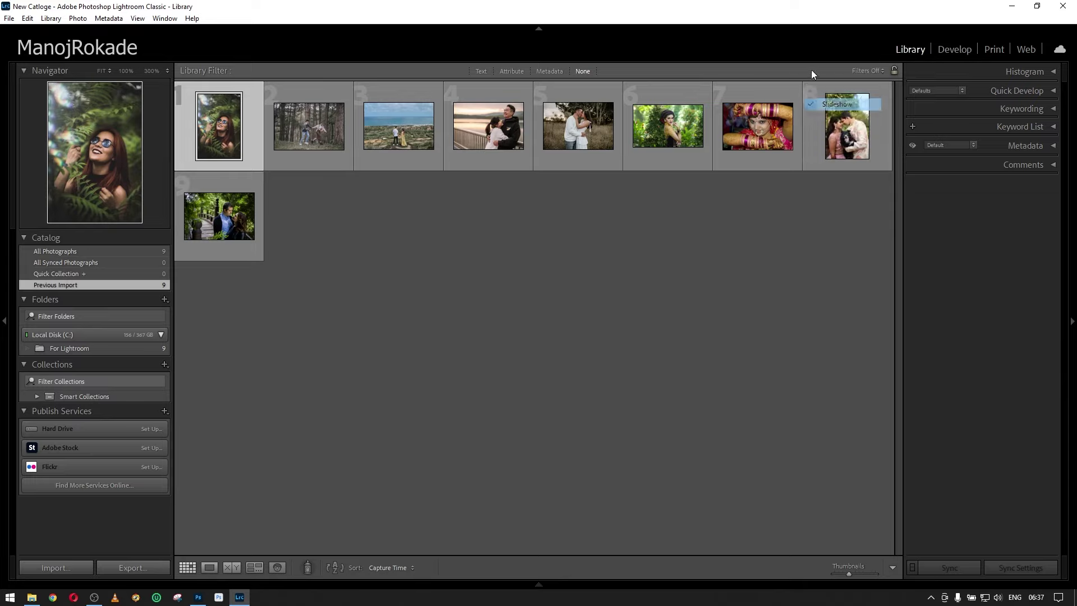
right_click(820, 45)
left_click(829, 111)
right_click(831, 49)
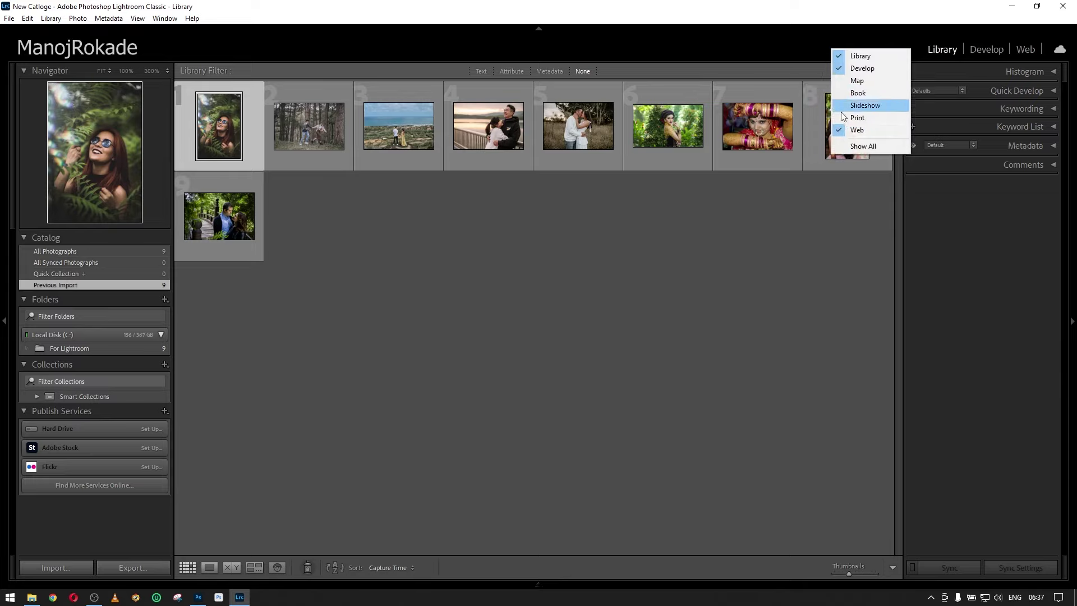
left_click(838, 131)
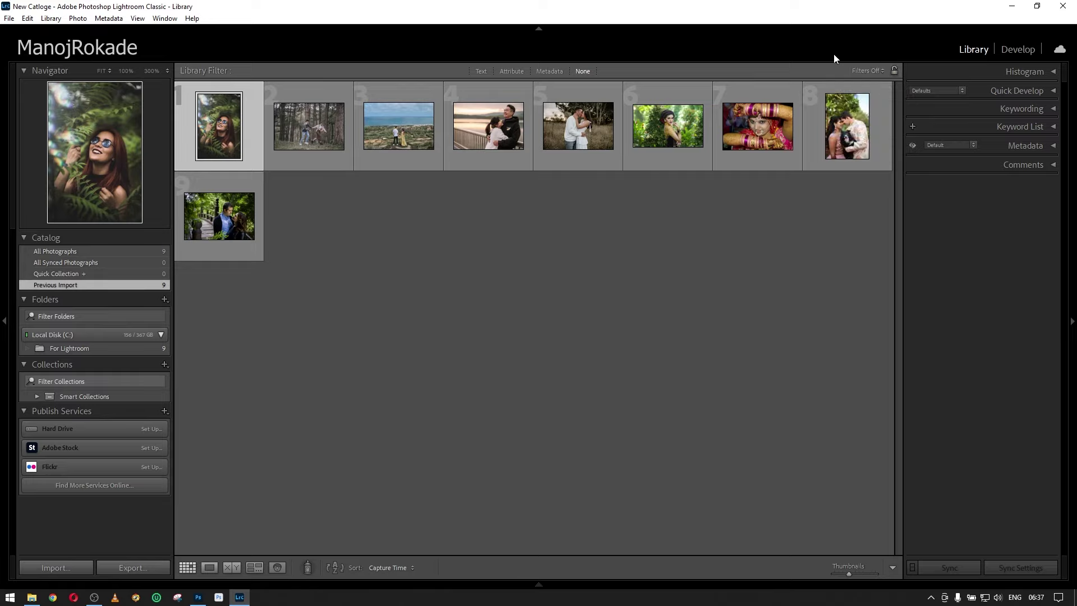
right_click(844, 44)
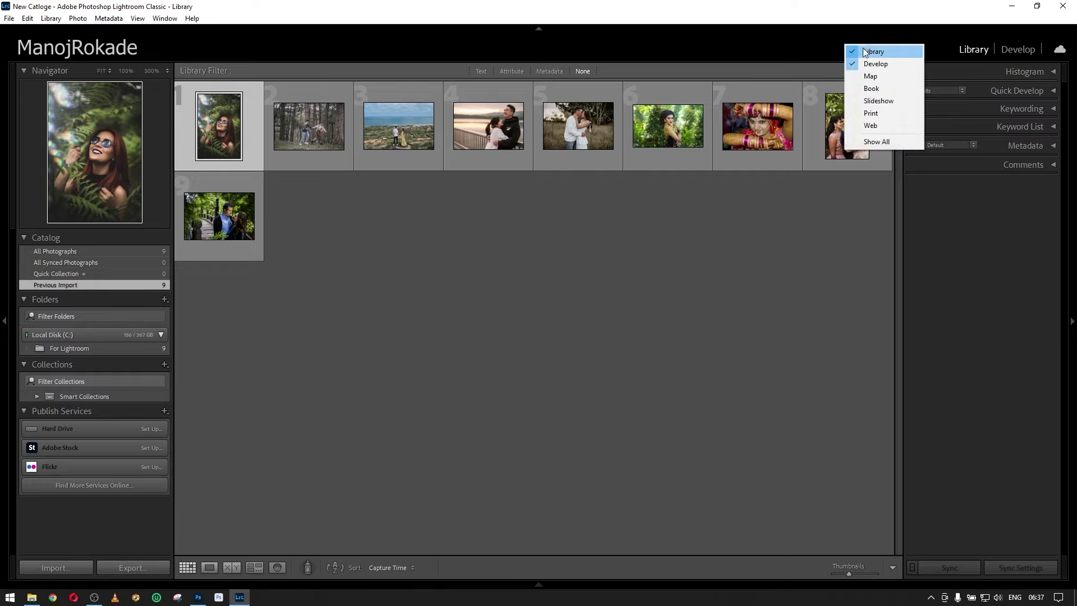
left_click(878, 142)
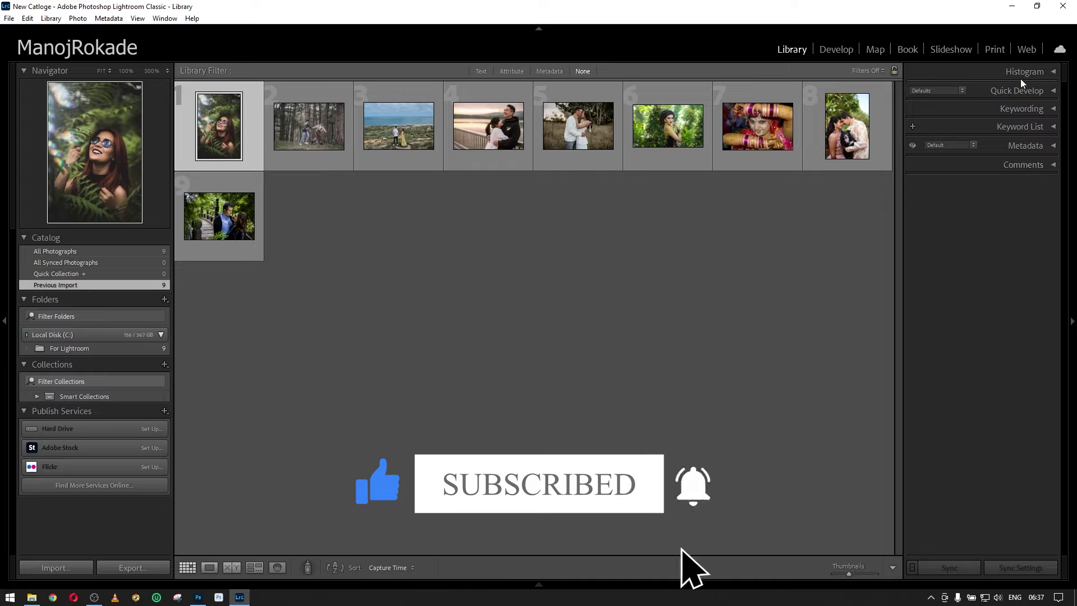
Hide the Metadata and Keywording panels from the Library's right-side panel list.
right_click(1019, 199)
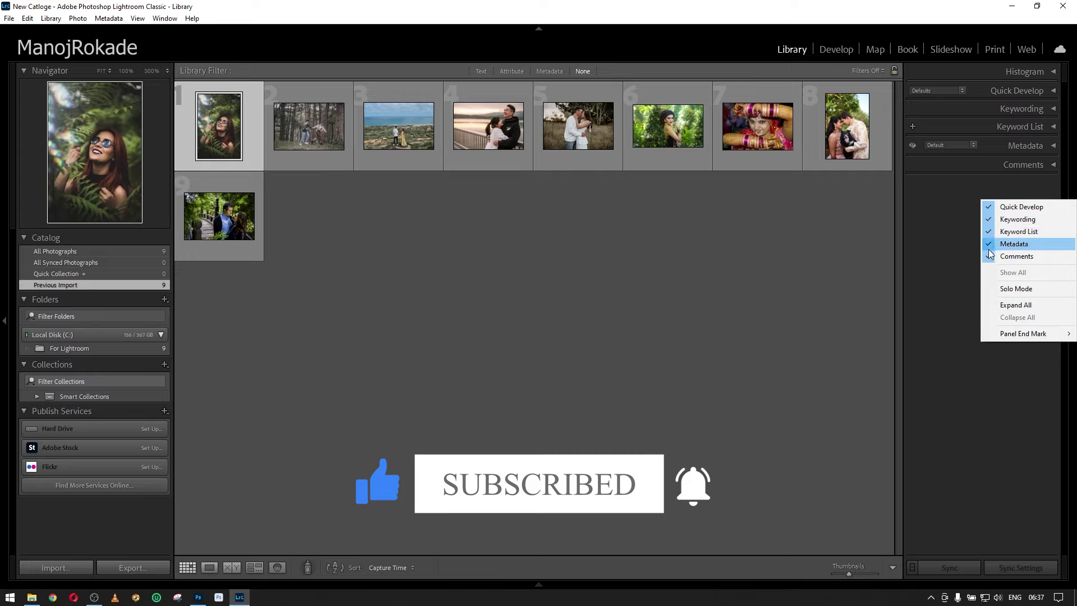
left_click(991, 244)
right_click(953, 213)
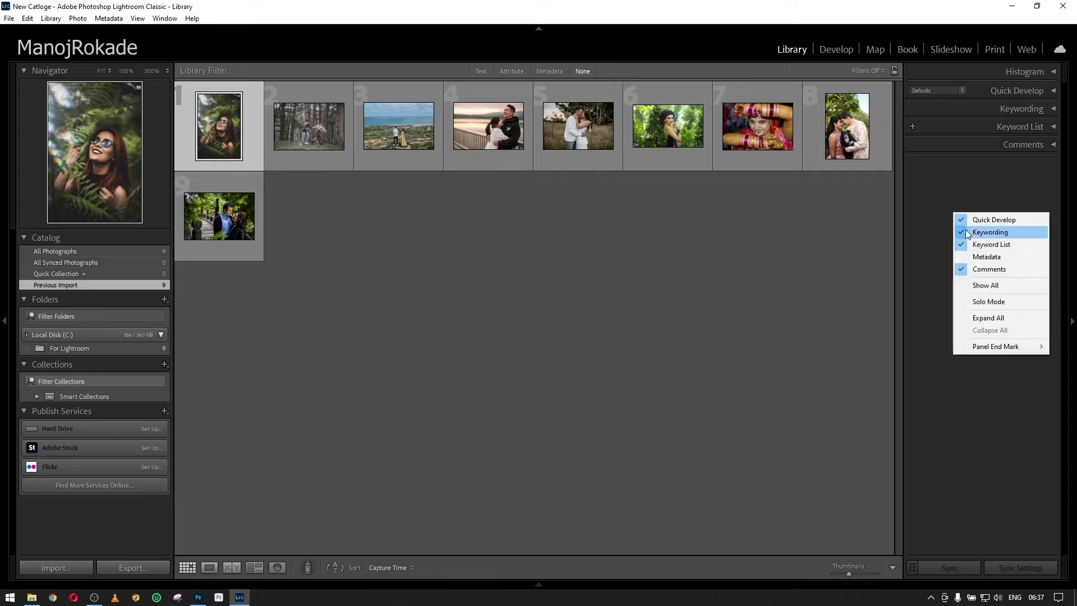
left_click(968, 232)
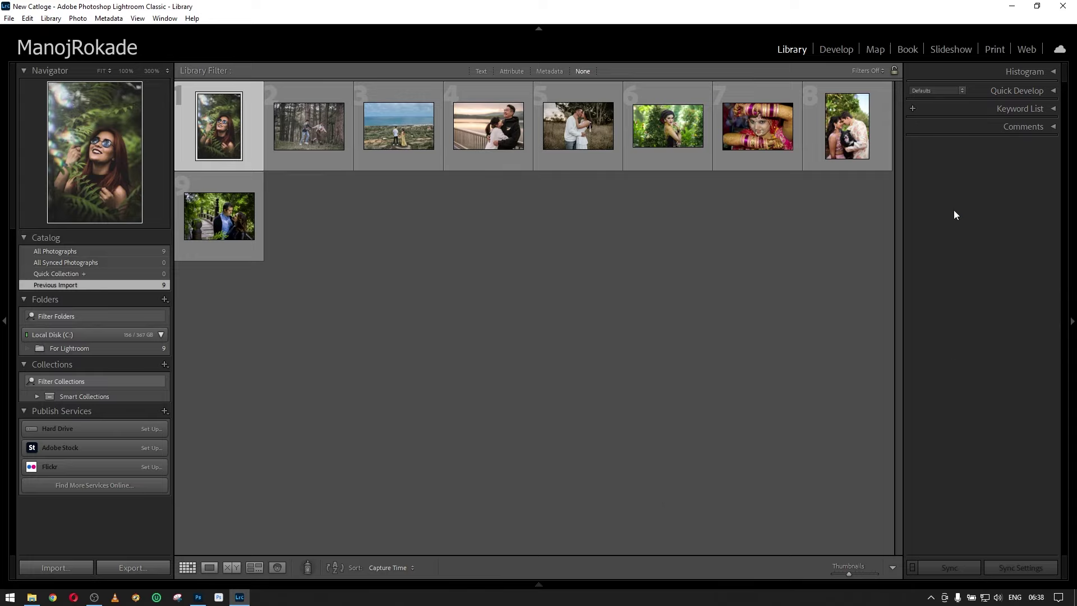
right_click(968, 165)
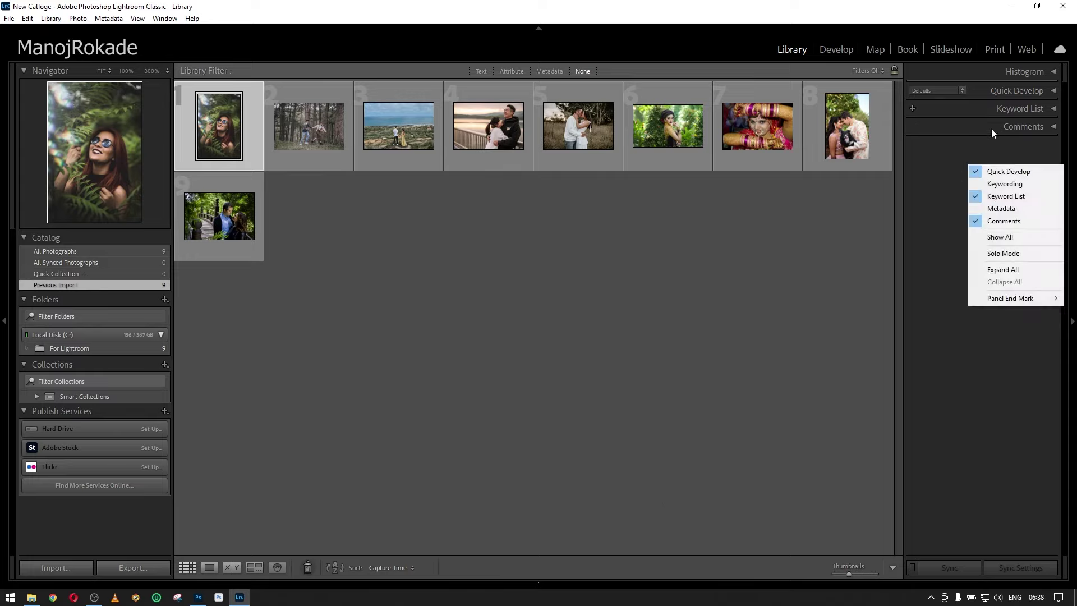
left_click(932, 210)
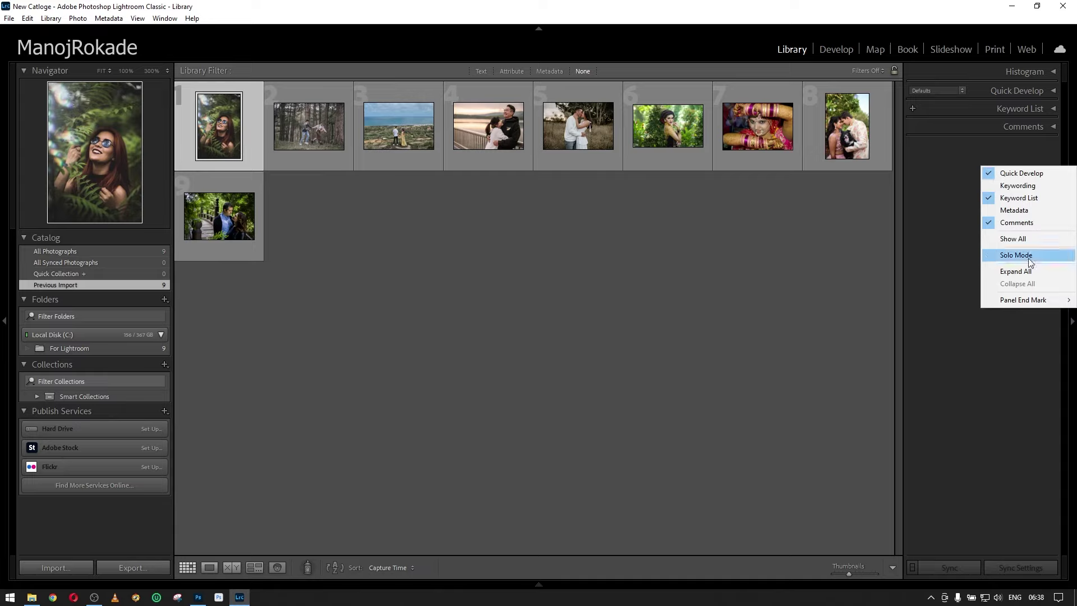
Show all right panels again, expand Keyword List and collapse Keywording.
left_click(1044, 238)
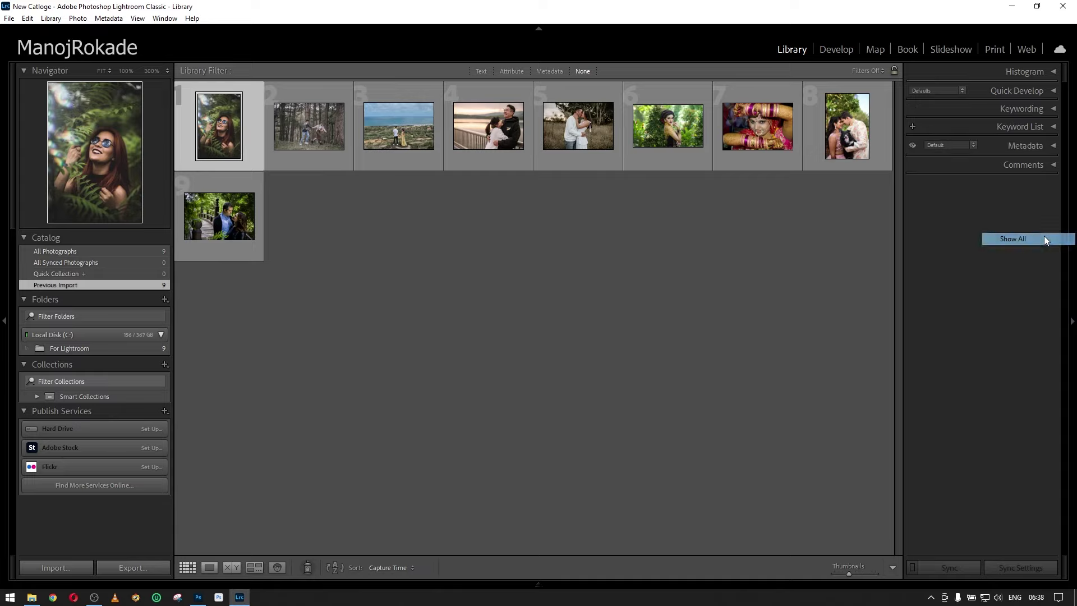
right_click(937, 232)
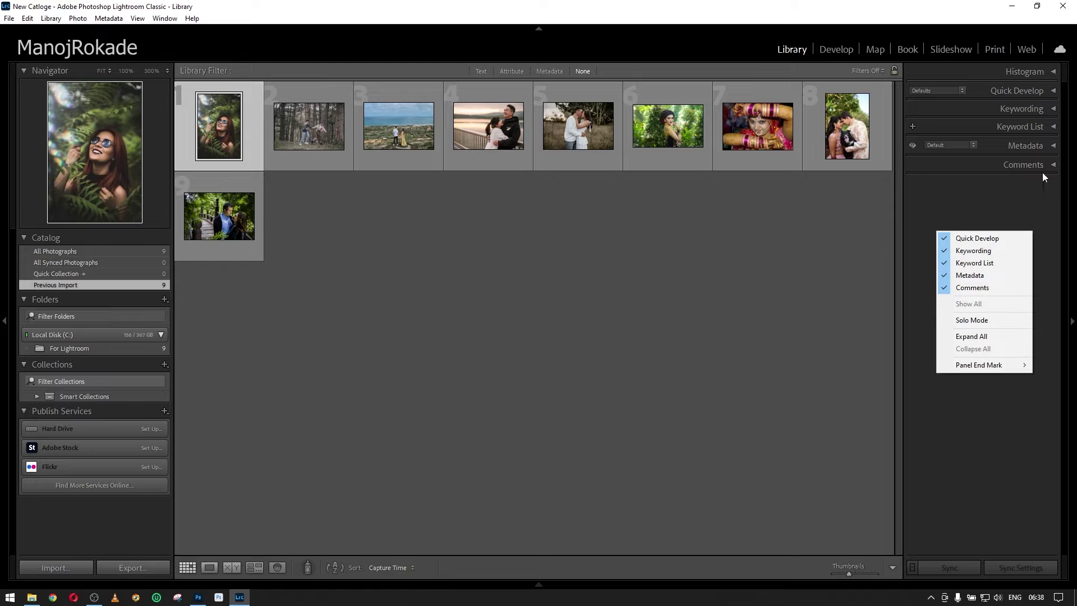
left_click(1021, 131)
left_click(1021, 130)
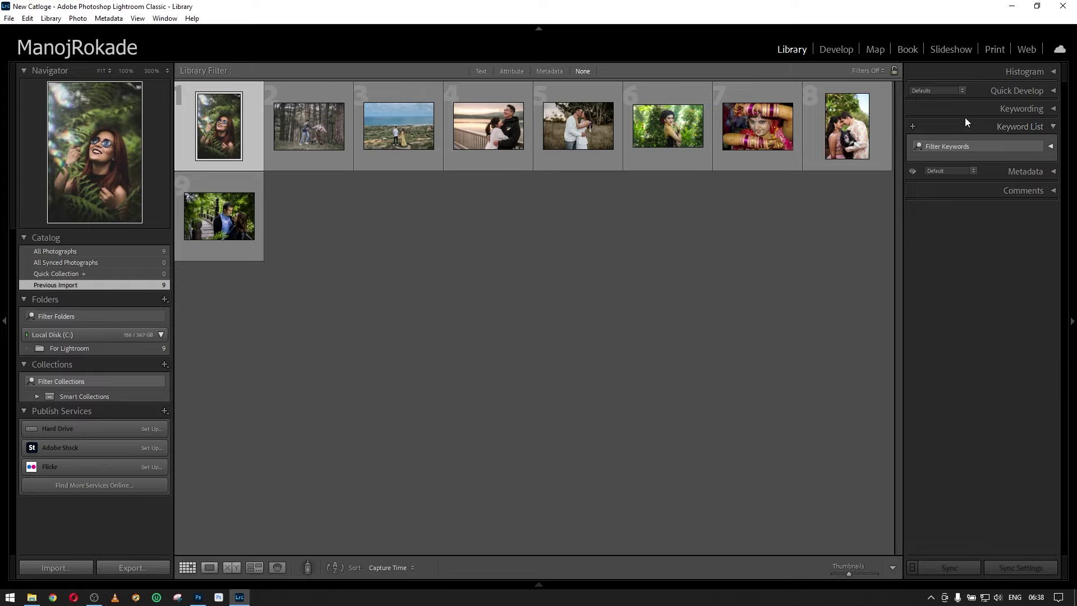
left_click(993, 107)
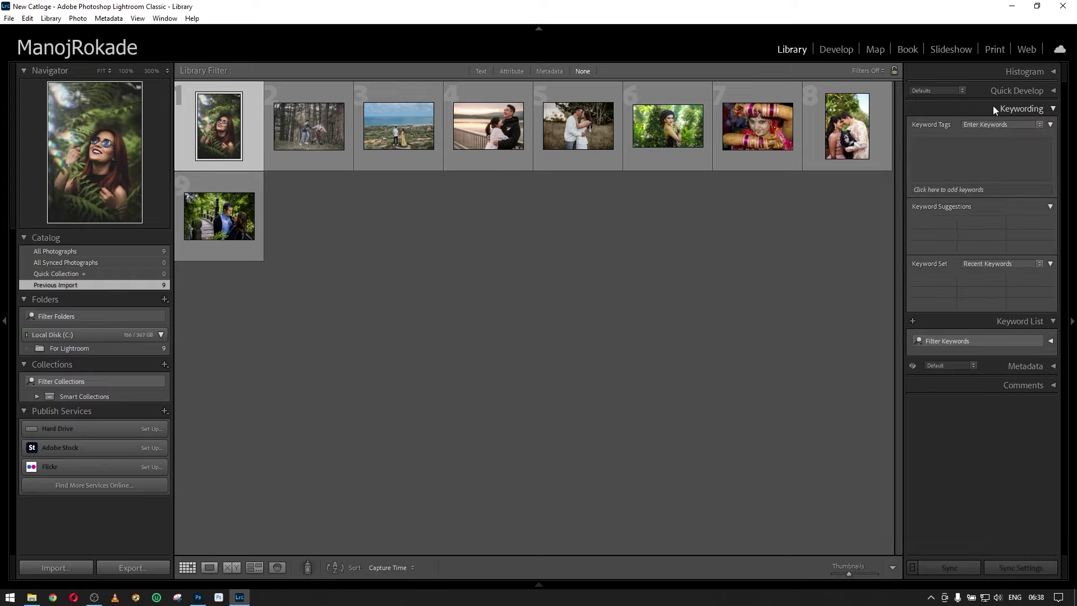
left_click(994, 109)
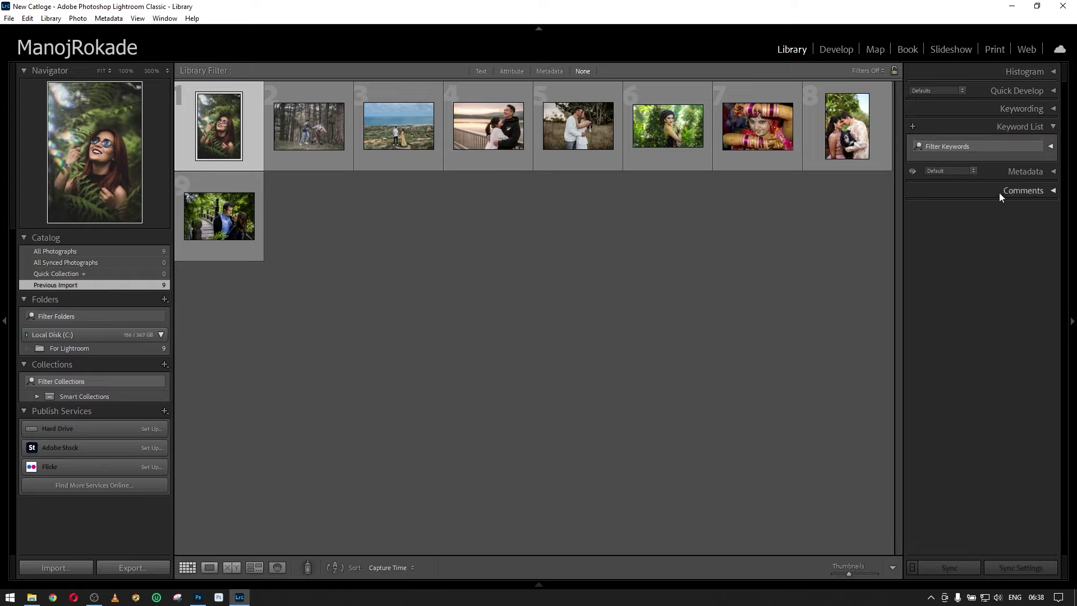
Expand all right-side panels, enable Solo Mode, then collapse Keywording.
right_click(962, 268)
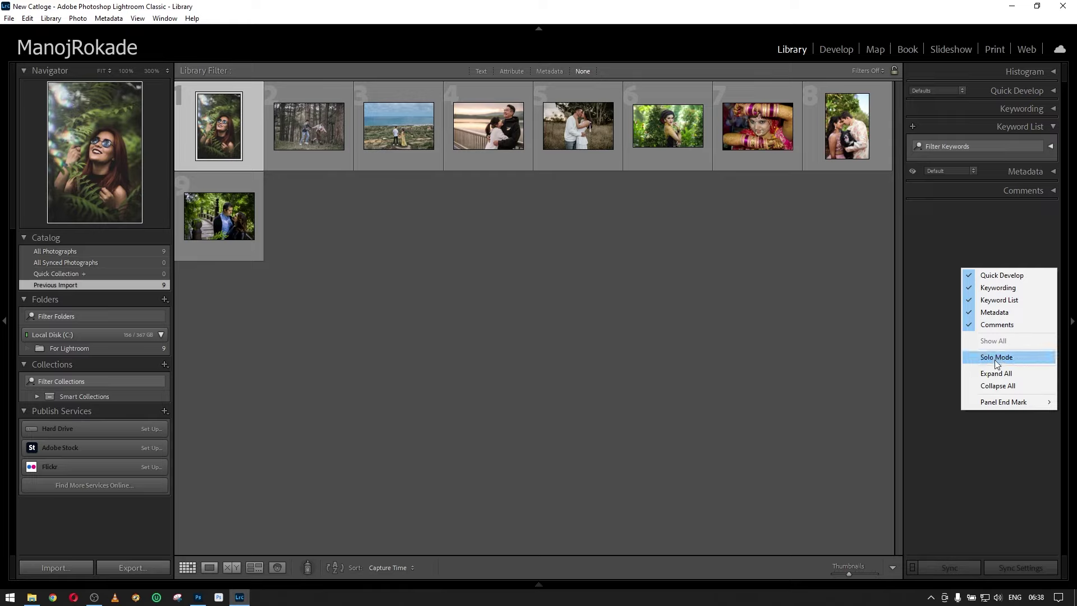
left_click(1002, 377)
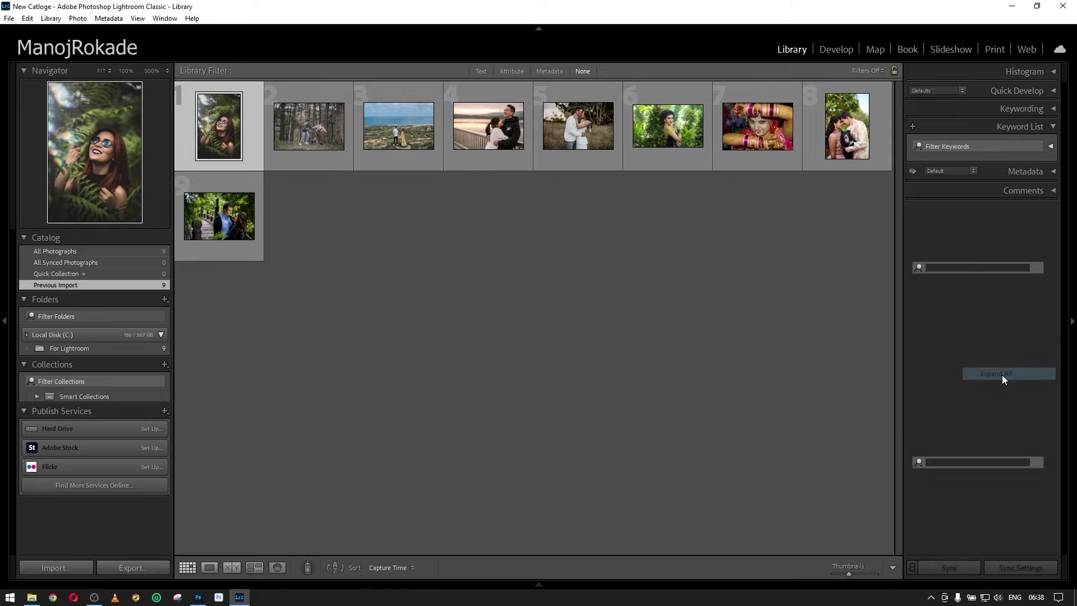
left_click_drag(1066, 234, 1066, 250)
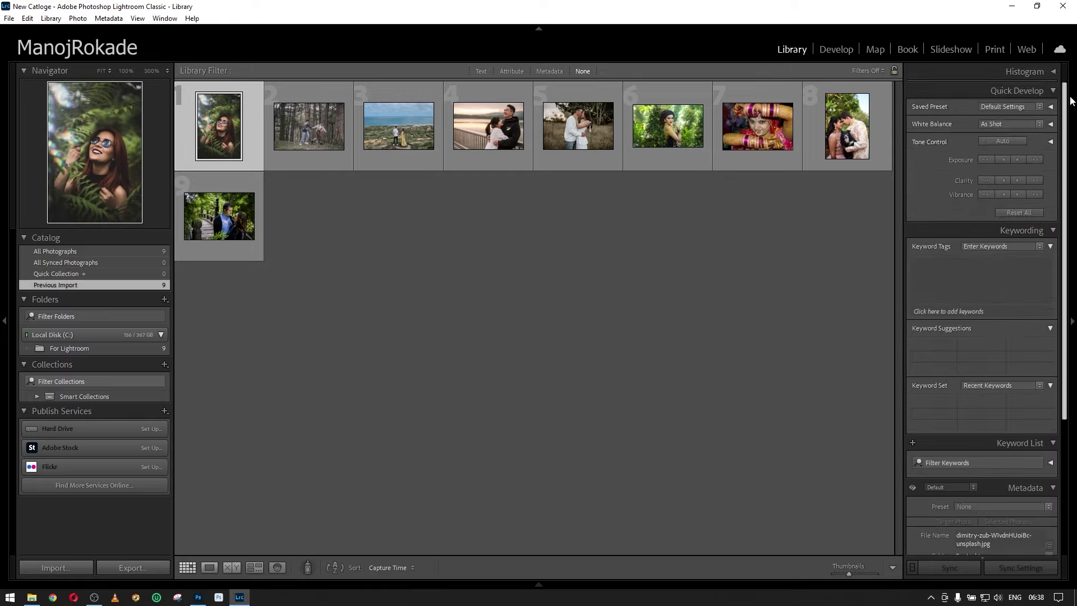
scroll(1073, 396, "up", 3)
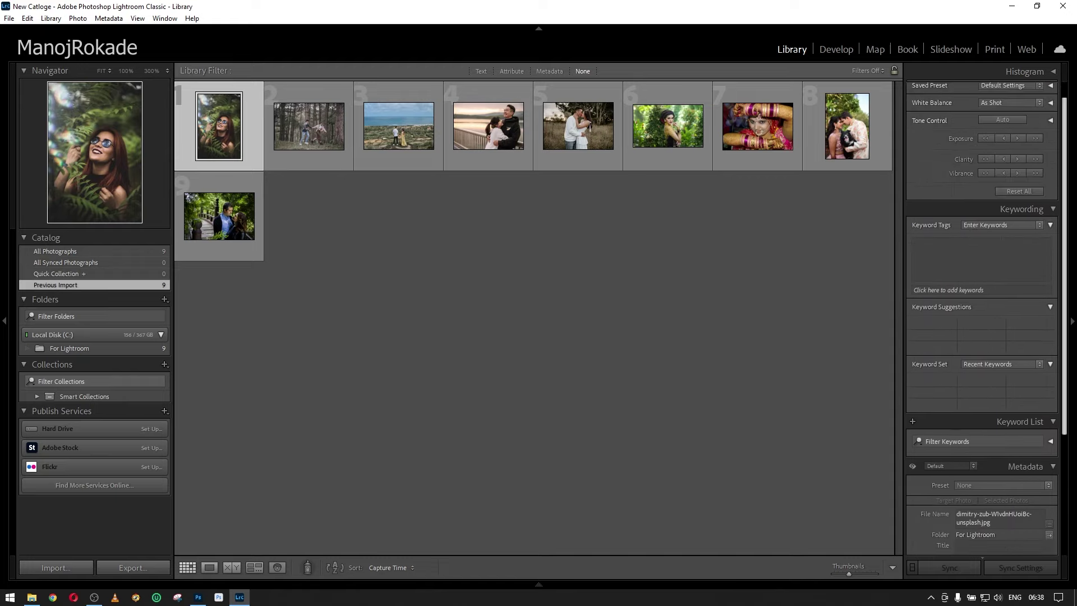
right_click(954, 208)
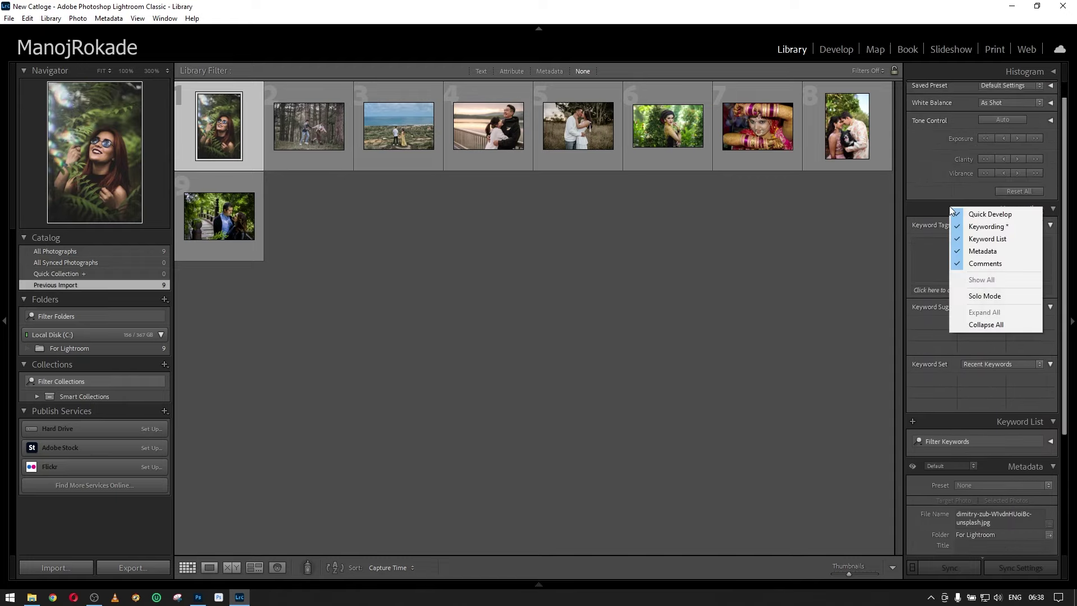
left_click(1020, 296)
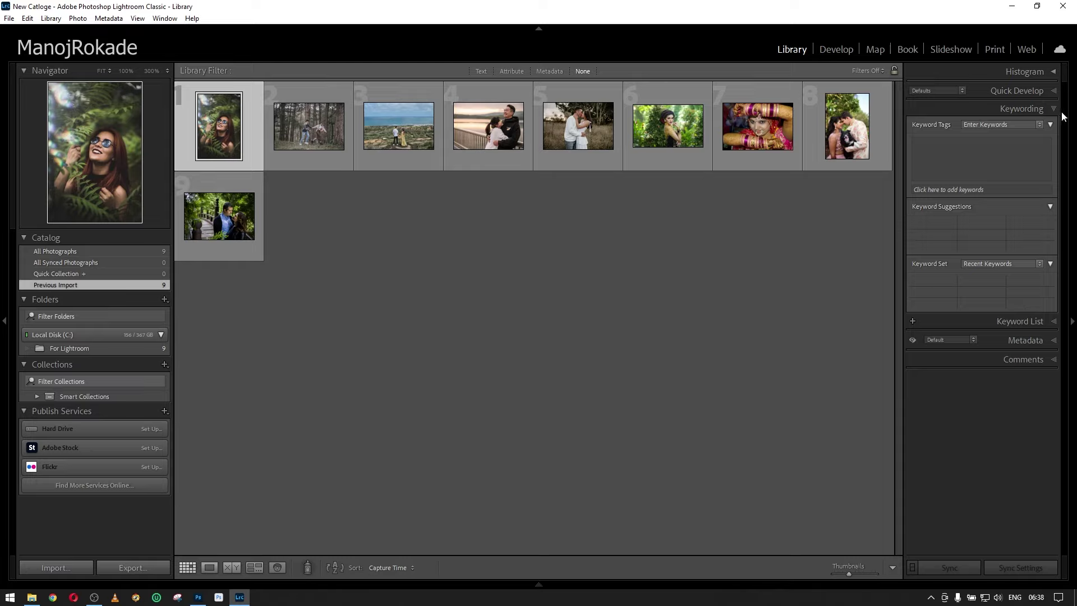
left_click(1017, 104)
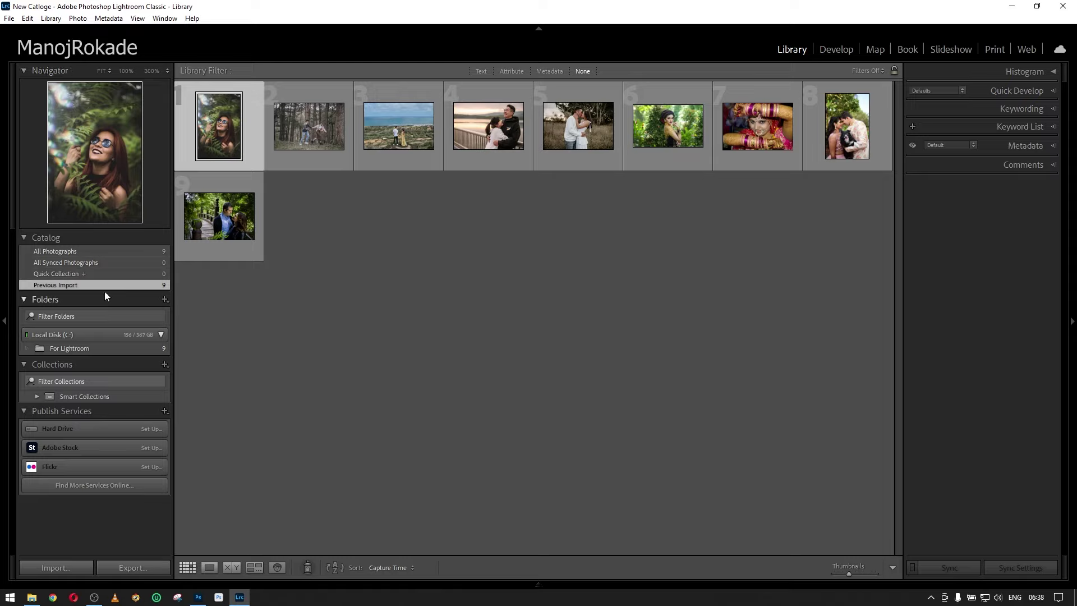
Collapse the Folders, Collections, Publish Services and Catalog panels on the left.
left_click(25, 297)
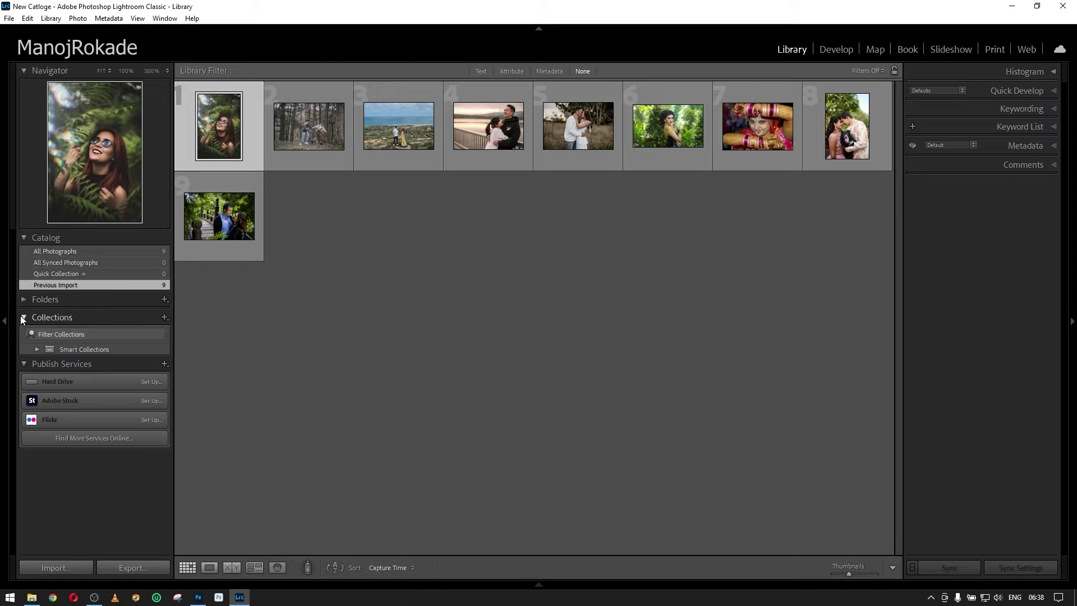
left_click(22, 316)
left_click(23, 336)
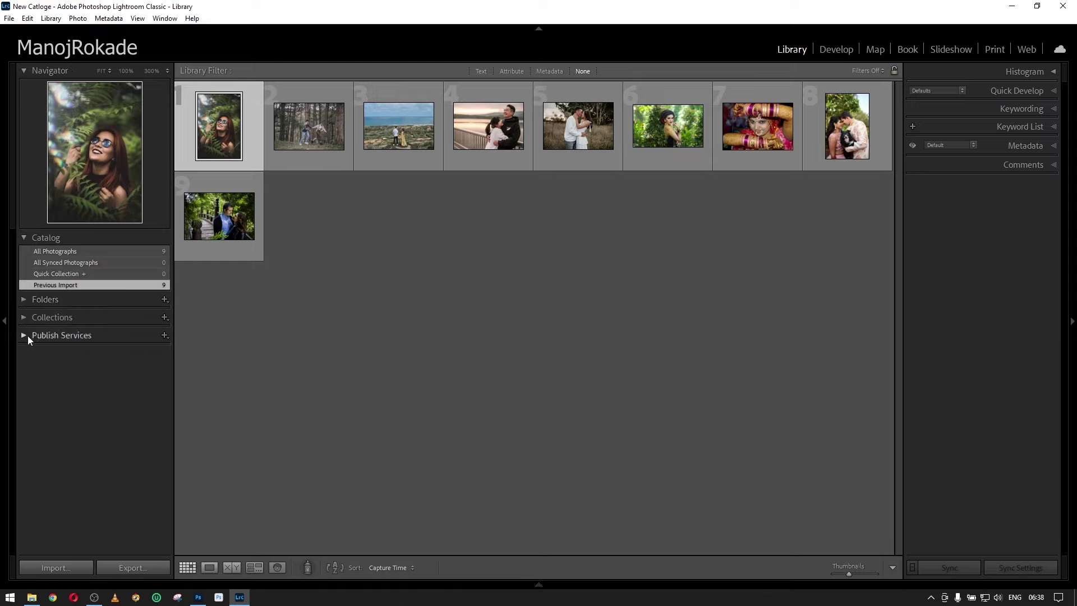
left_click(25, 237)
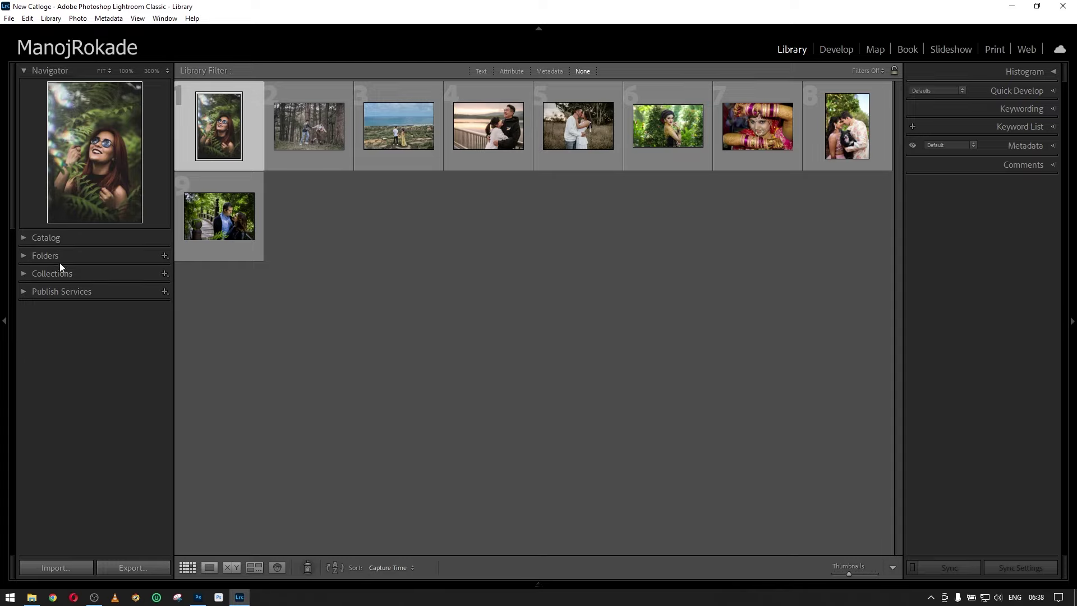
right_click(72, 312)
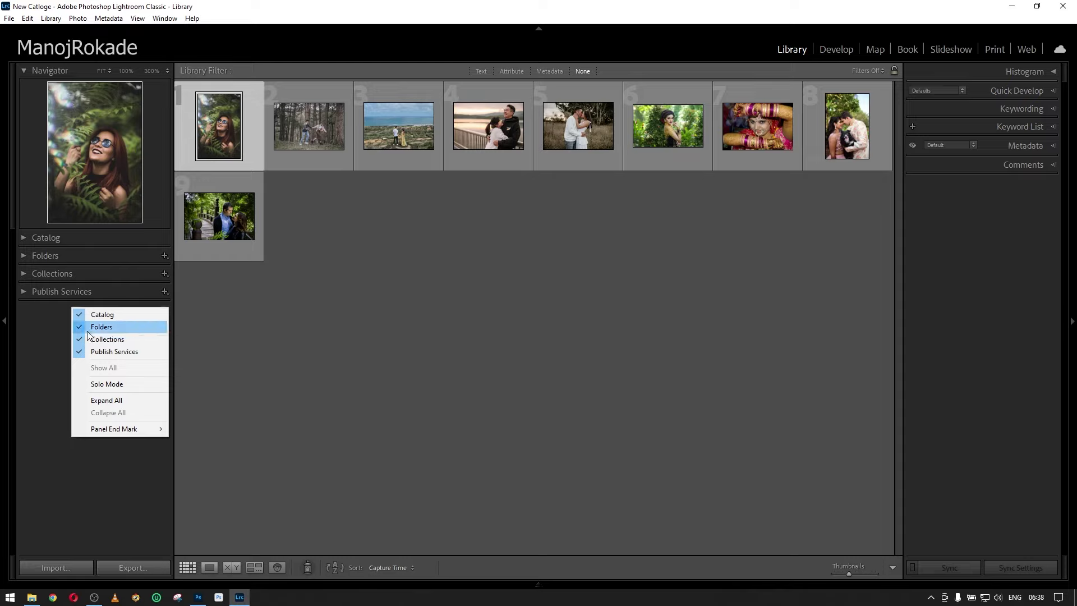
left_click(344, 305)
mouse_move(219, 127)
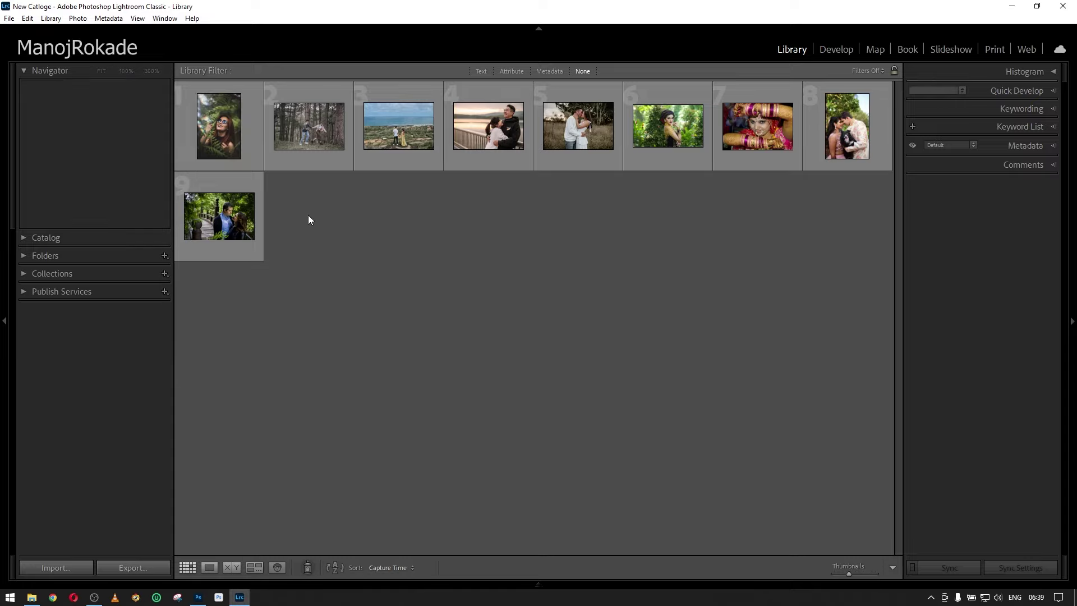
Browse the grid photos and select the first portrait.
left_click(254, 118)
left_click(331, 116)
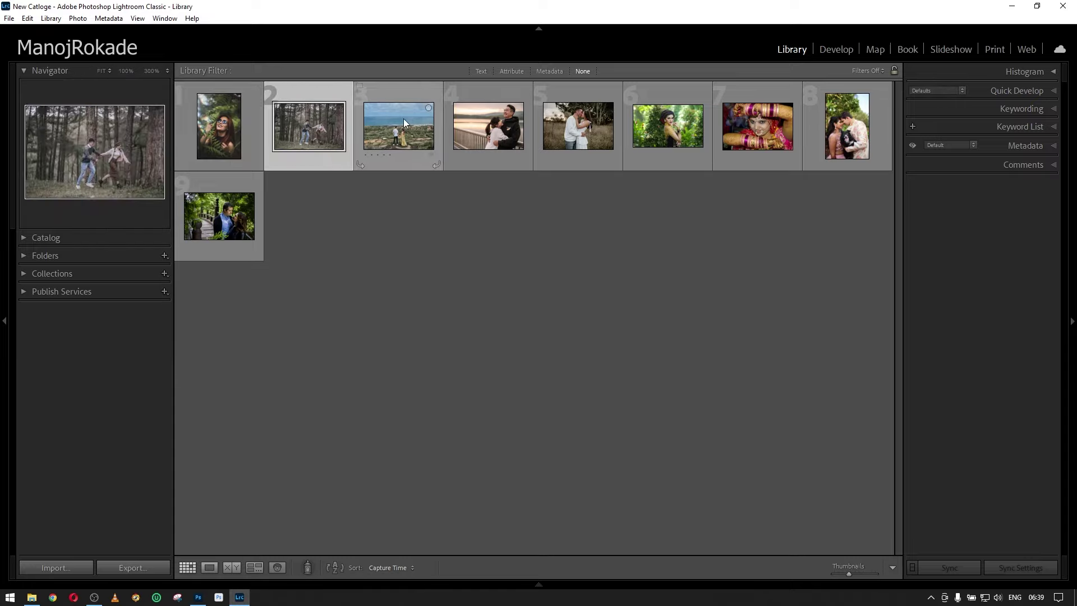
left_click(395, 122)
left_click(294, 238)
left_click(230, 124)
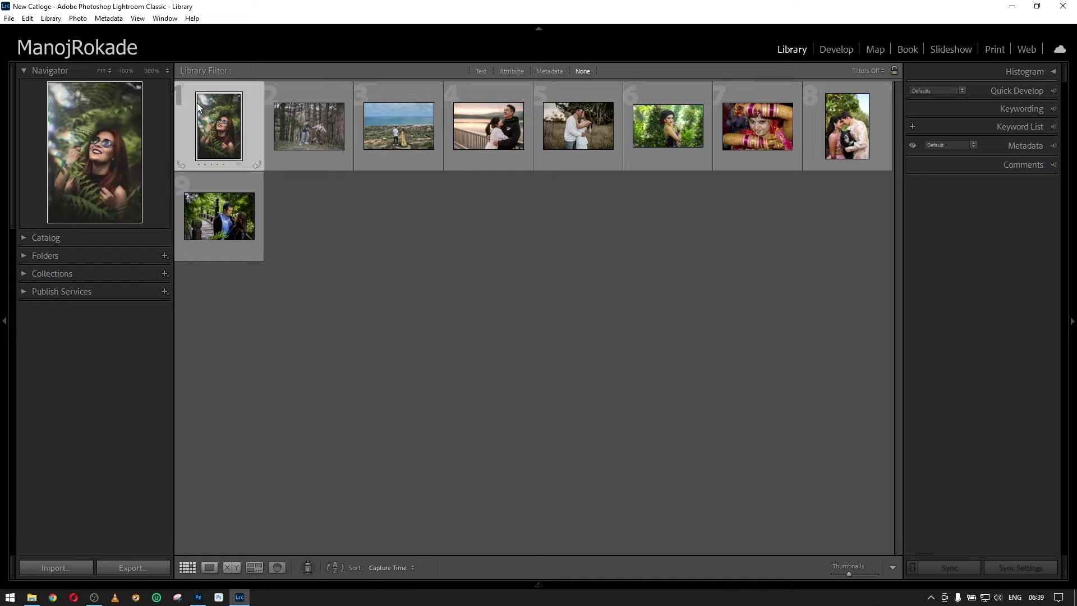
Select the woman-in-gold portrait Capture.JPG and open it in the Develop module.
mouse_move(197, 103)
left_mouse_down()
mouse_move(194, 156)
mouse_move(183, 96)
left_mouse_up()
left_click(584, 132)
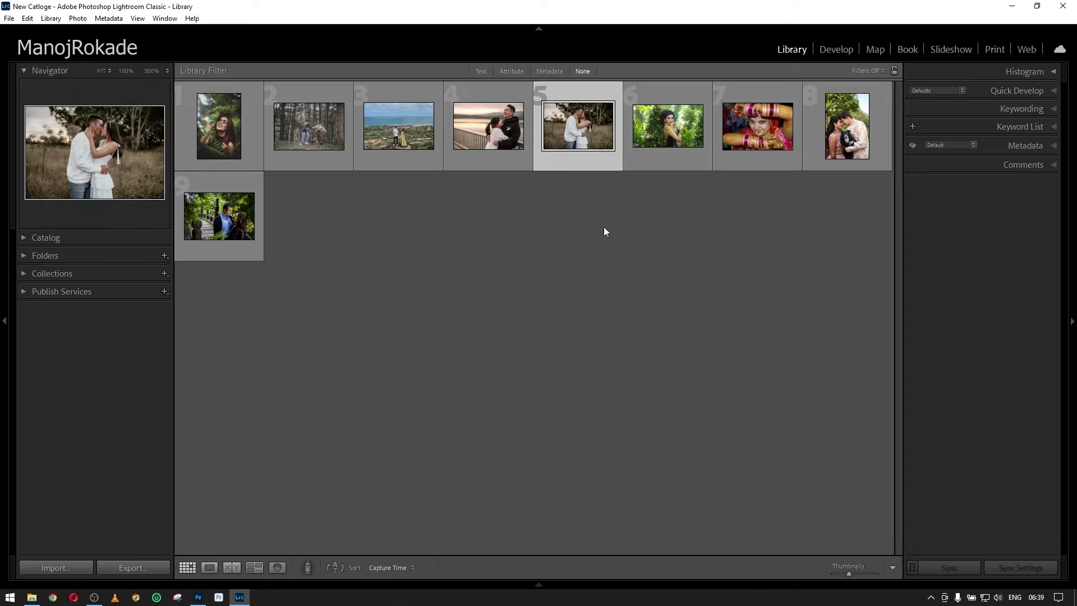
key("Right")
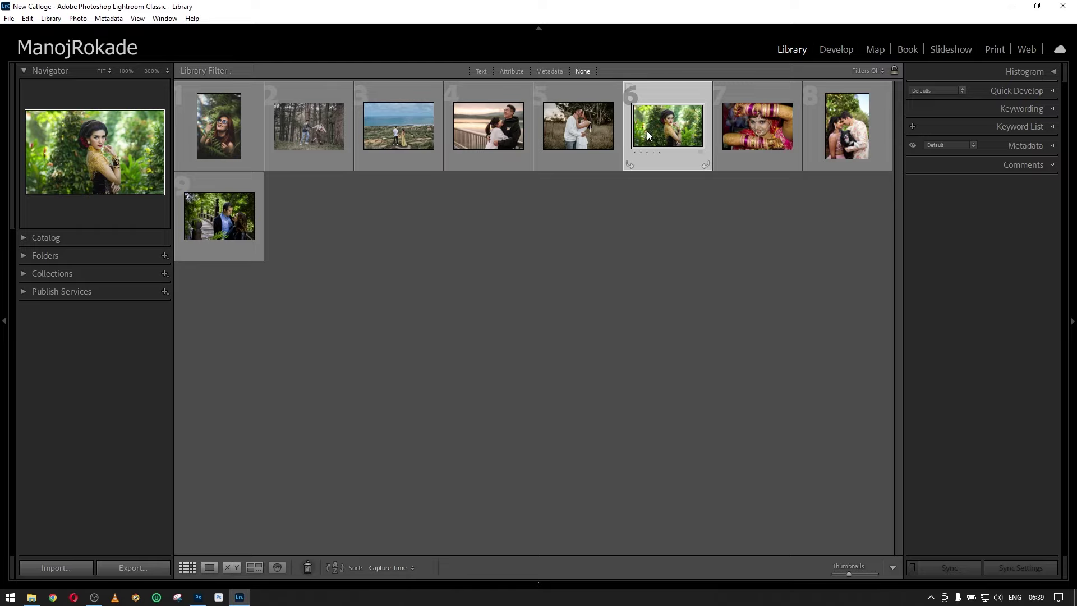
mouse_move(668, 126)
left_click(837, 51)
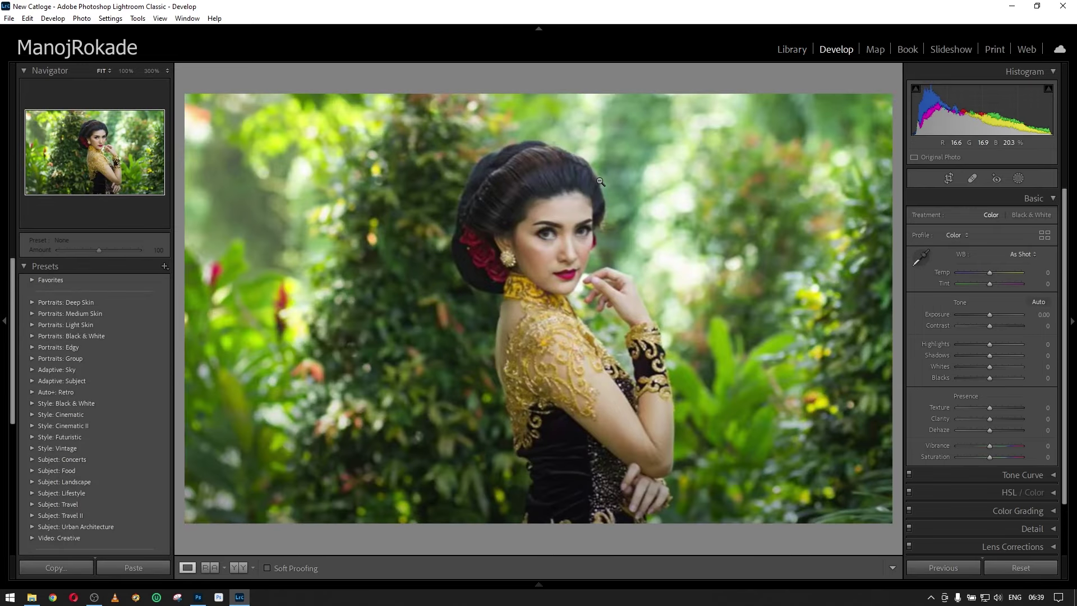
Collapse the Presets panel and toggle the portrait between 100% and Fit zoom.
left_click(26, 266)
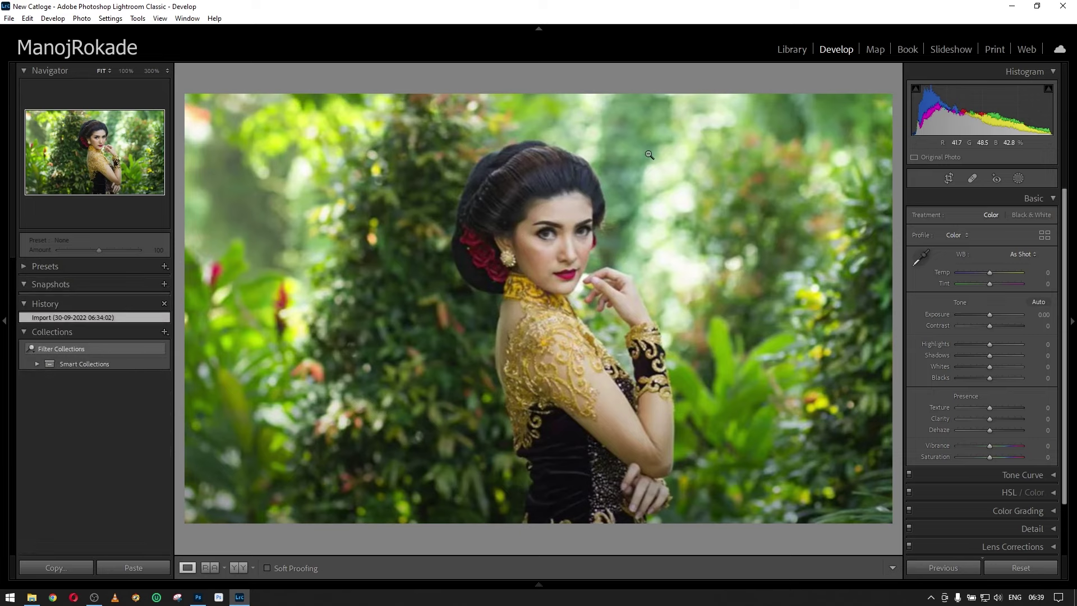
left_click(501, 229)
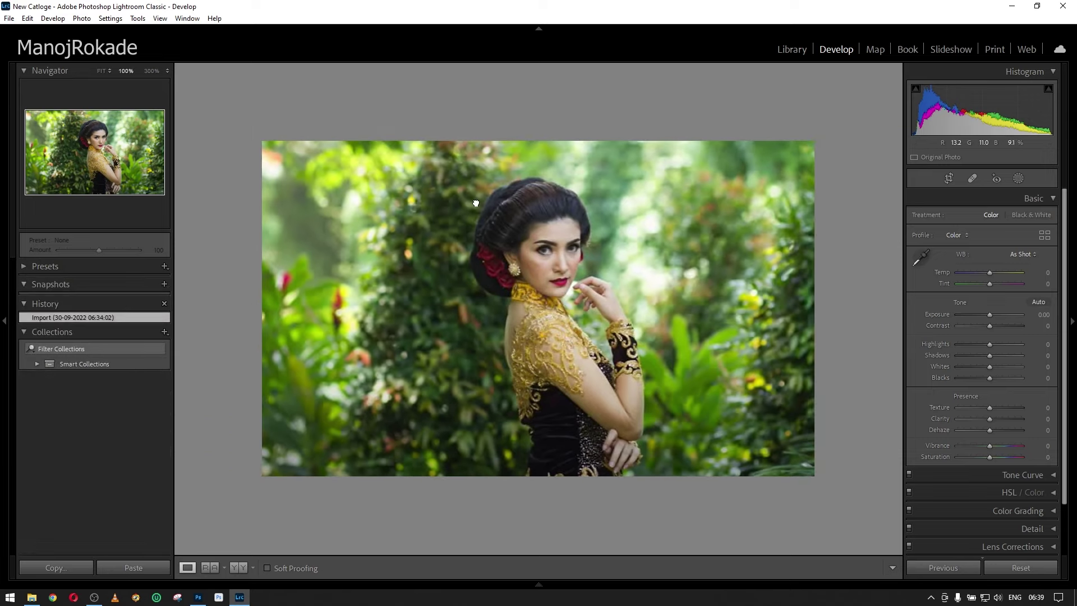
left_click(494, 208)
left_click(533, 216)
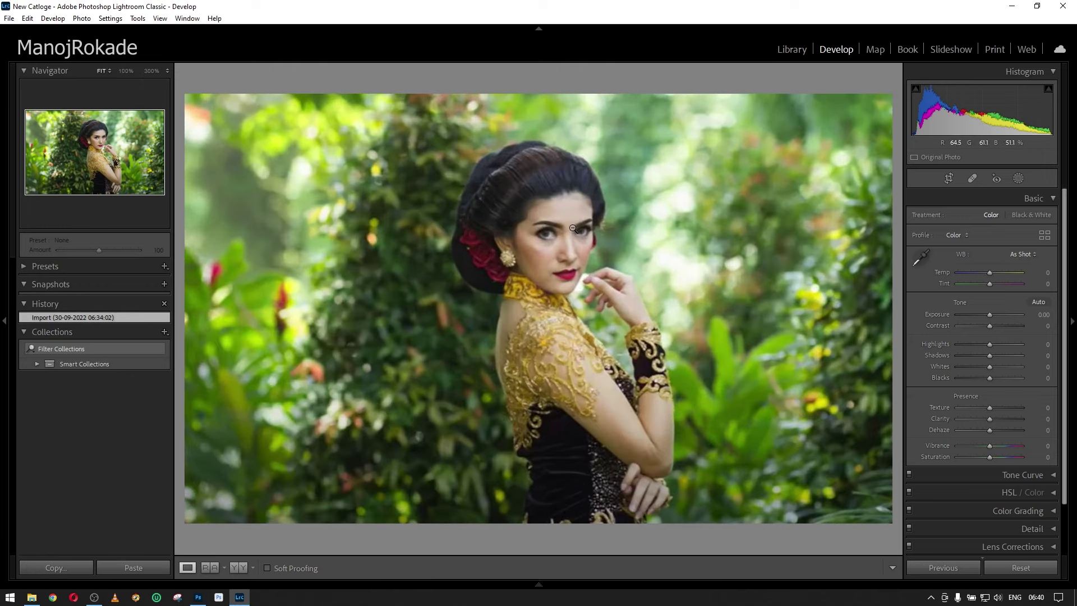
Fit the photo, collapse the Basic and Histogram panels, and re-expand the Presets list.
left_click(573, 228)
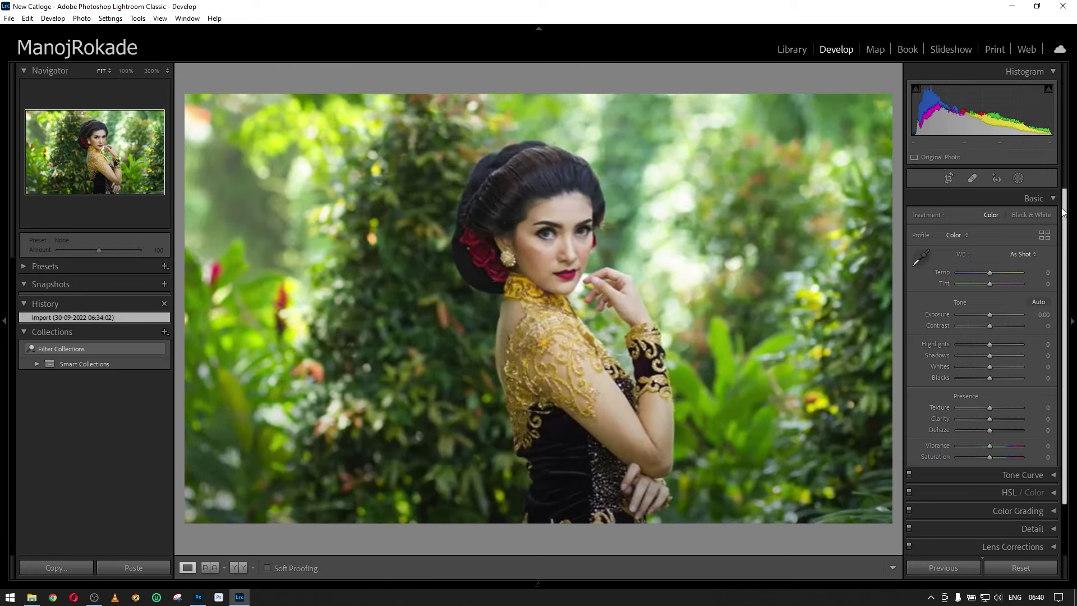
left_click(1052, 198)
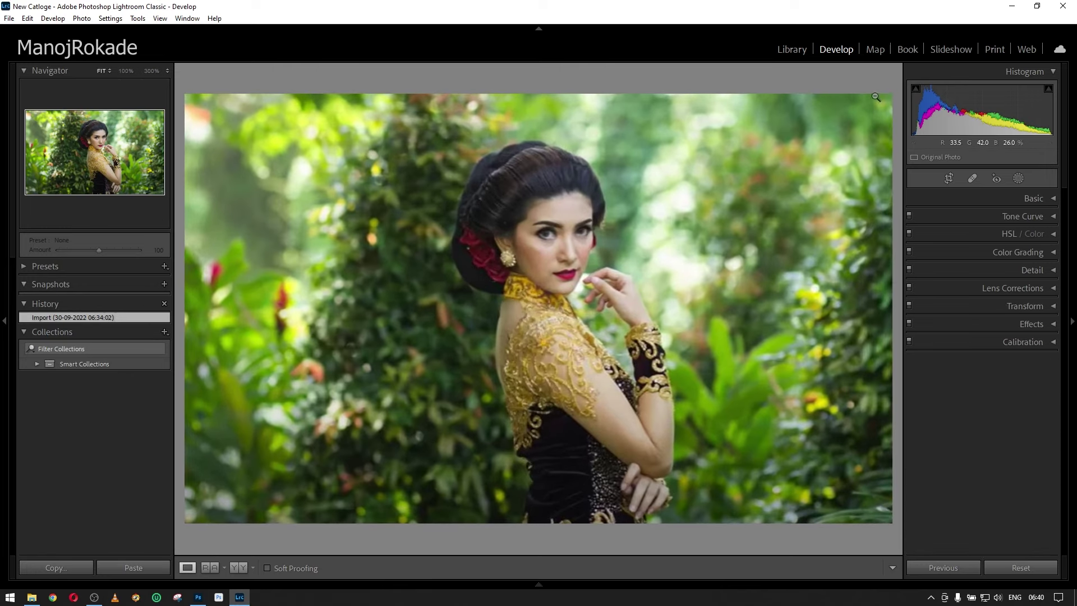
left_click(1048, 71)
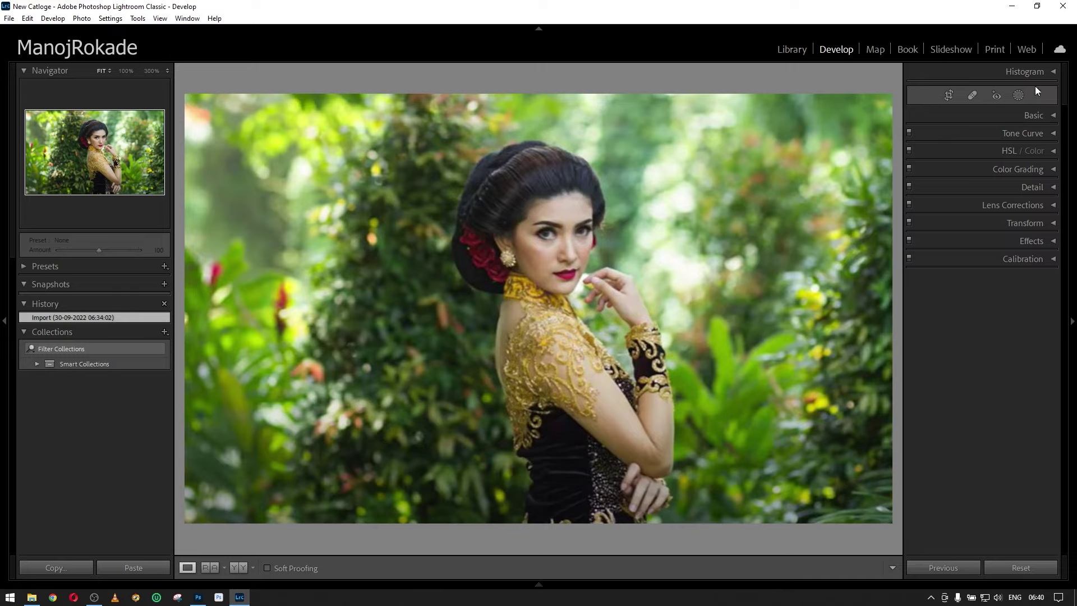
left_click(1052, 73)
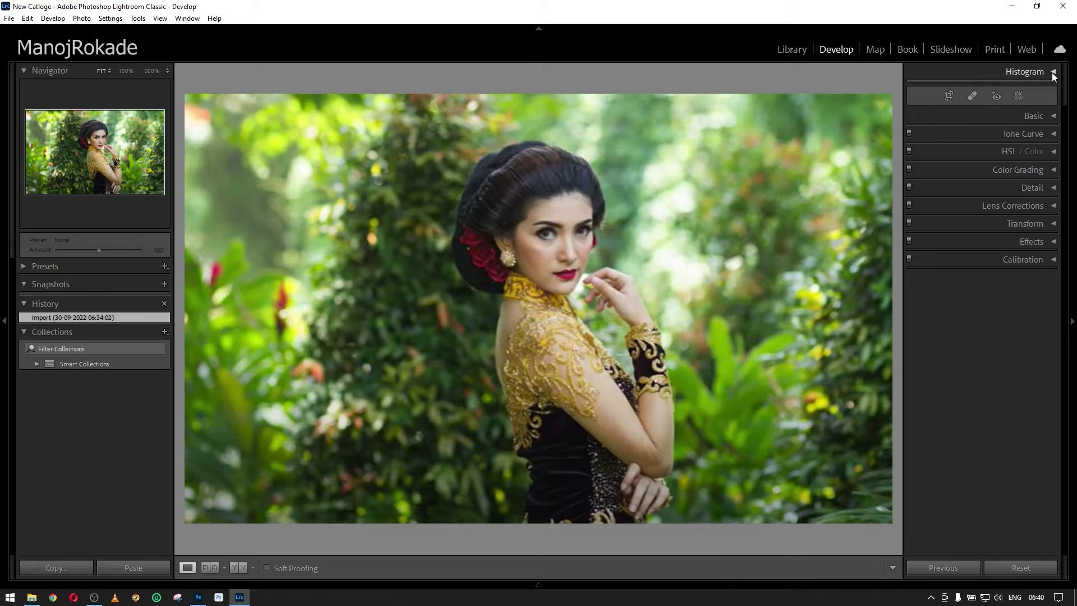
left_click(1052, 72)
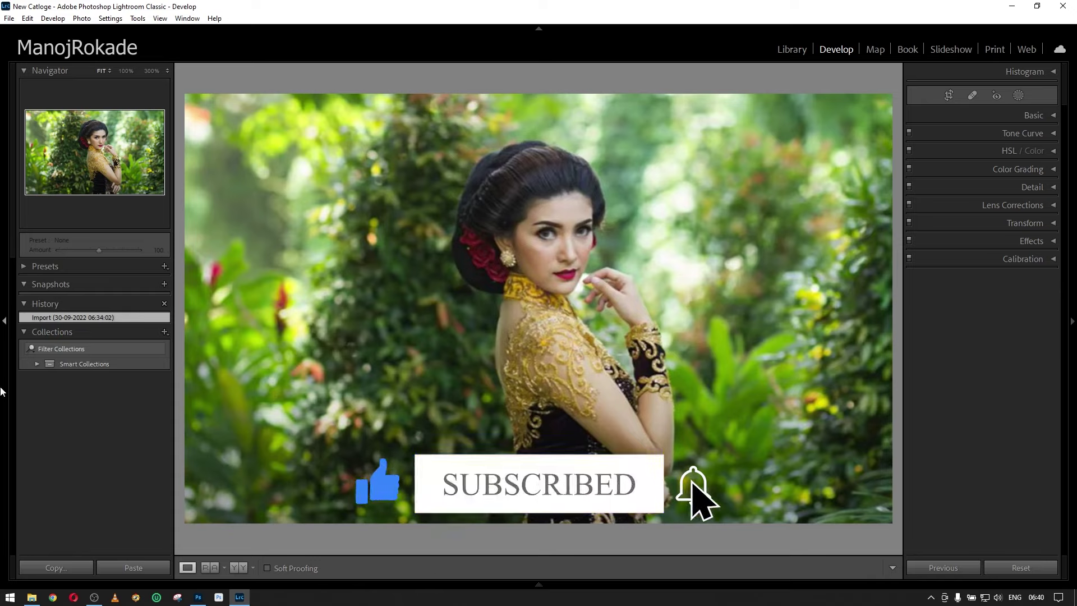
left_click(24, 266)
Apply the PM11 preset from Favorites, then collapse the presets list.
left_click(32, 302)
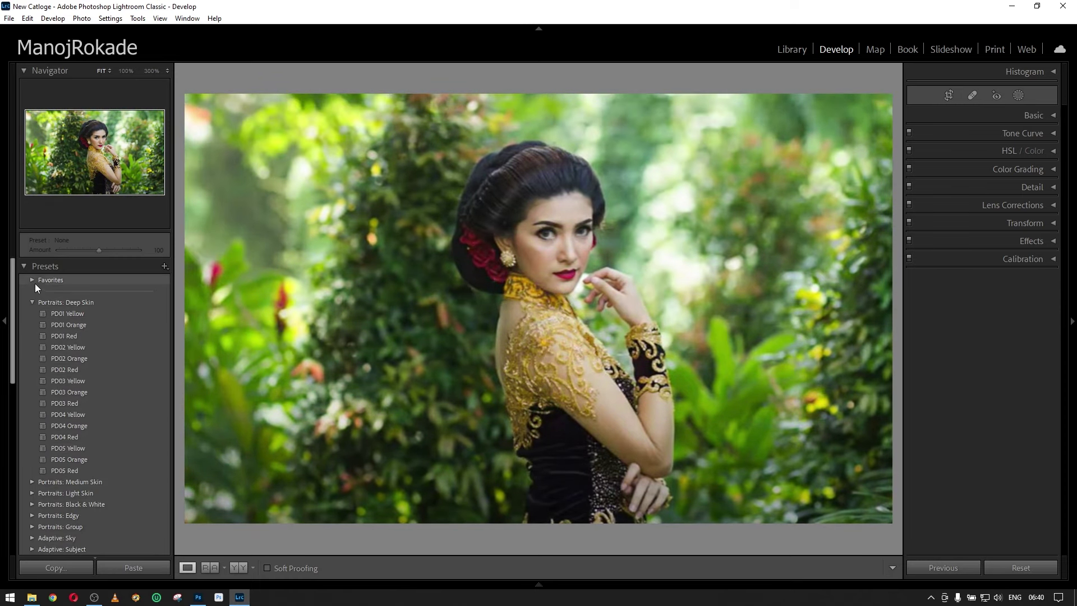
left_click(32, 279)
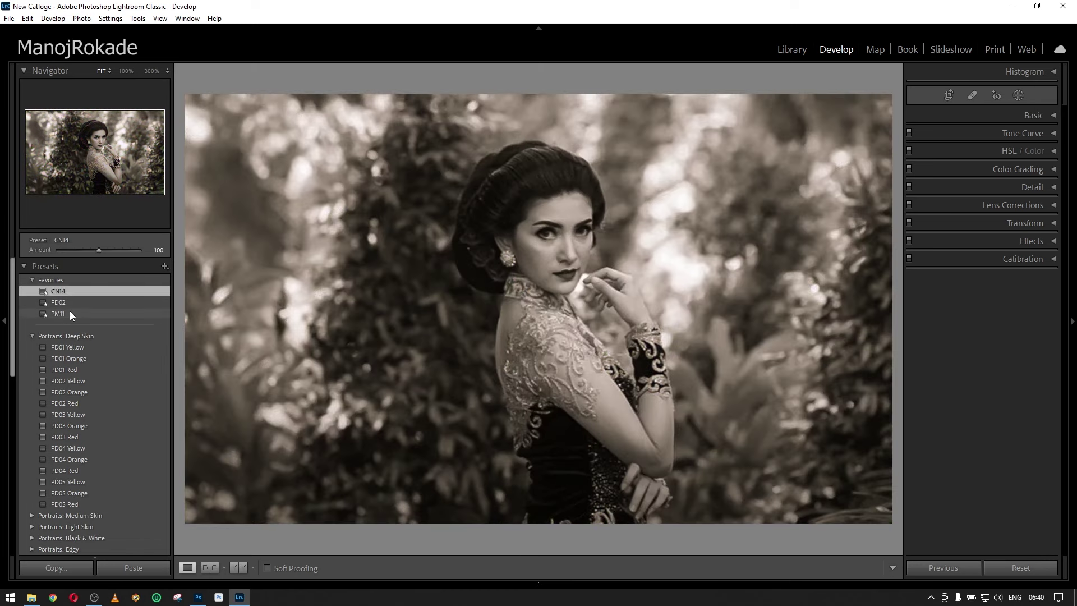
left_click(69, 313)
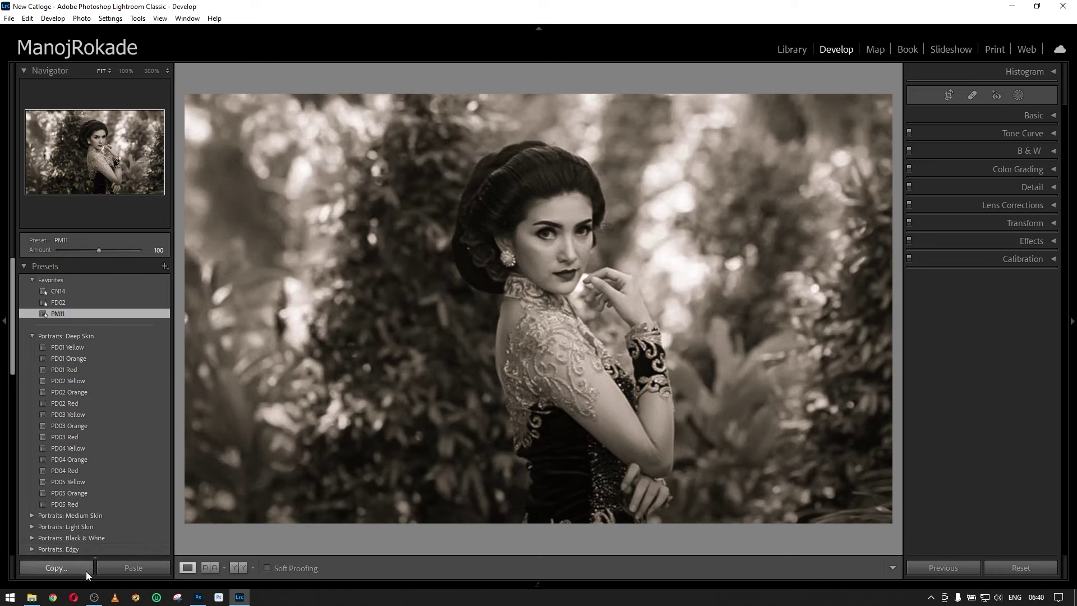
left_click(24, 265)
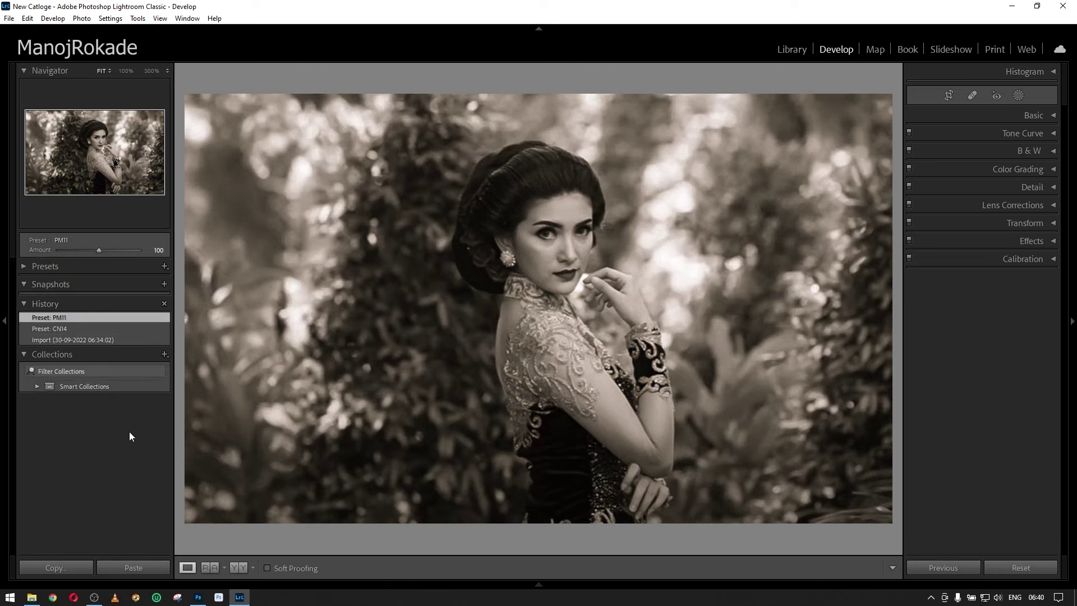
Cancel a preset import, apply Portraits: Deep Skin PD01 Yellow, and switch to the YouTube browser.
left_click(157, 267)
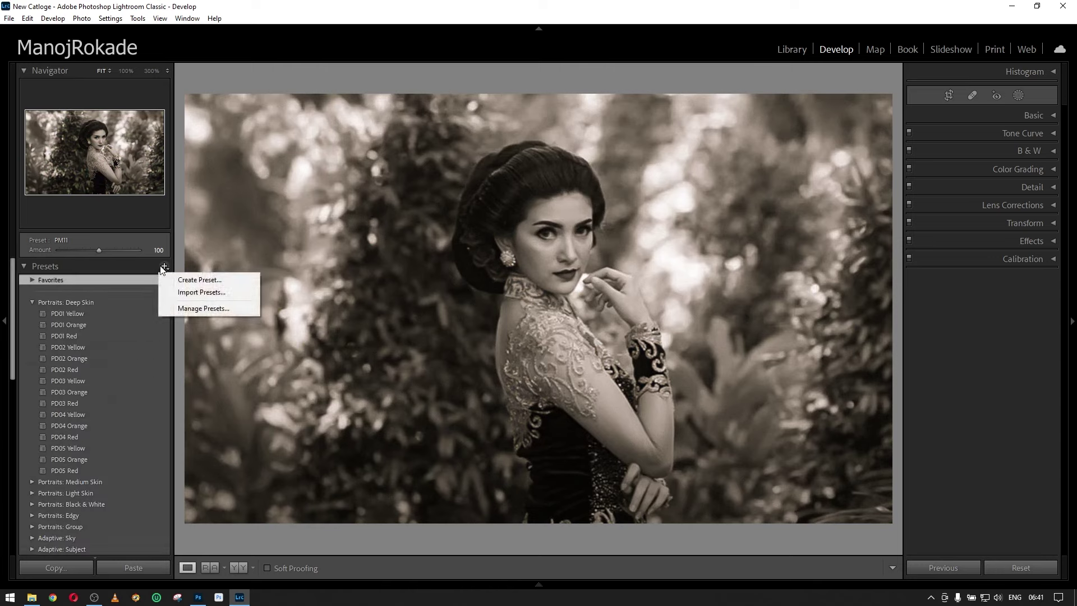
left_click(216, 293)
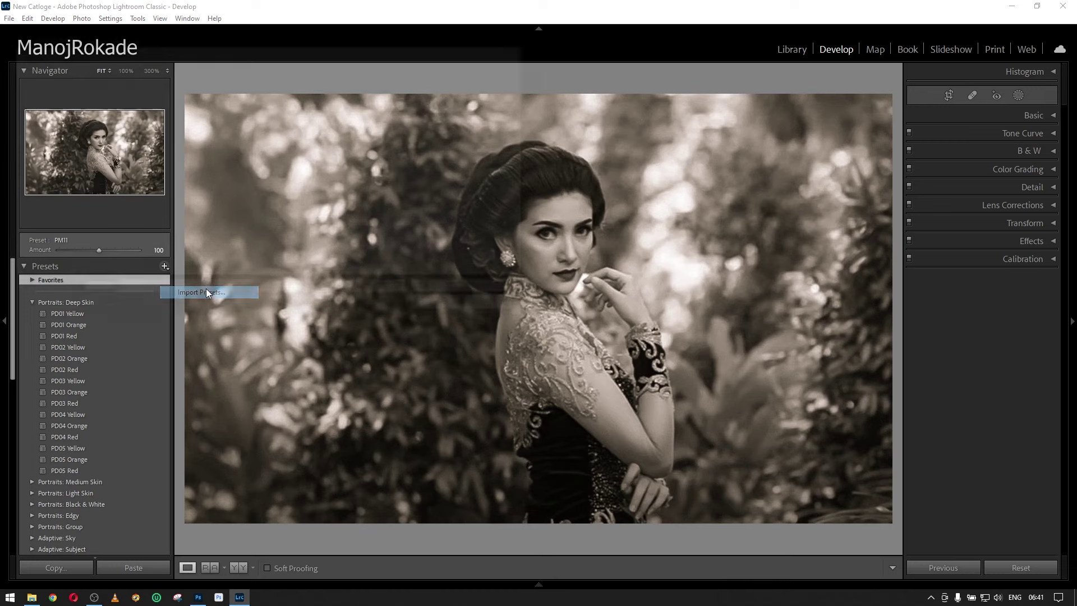
left_click(494, 312)
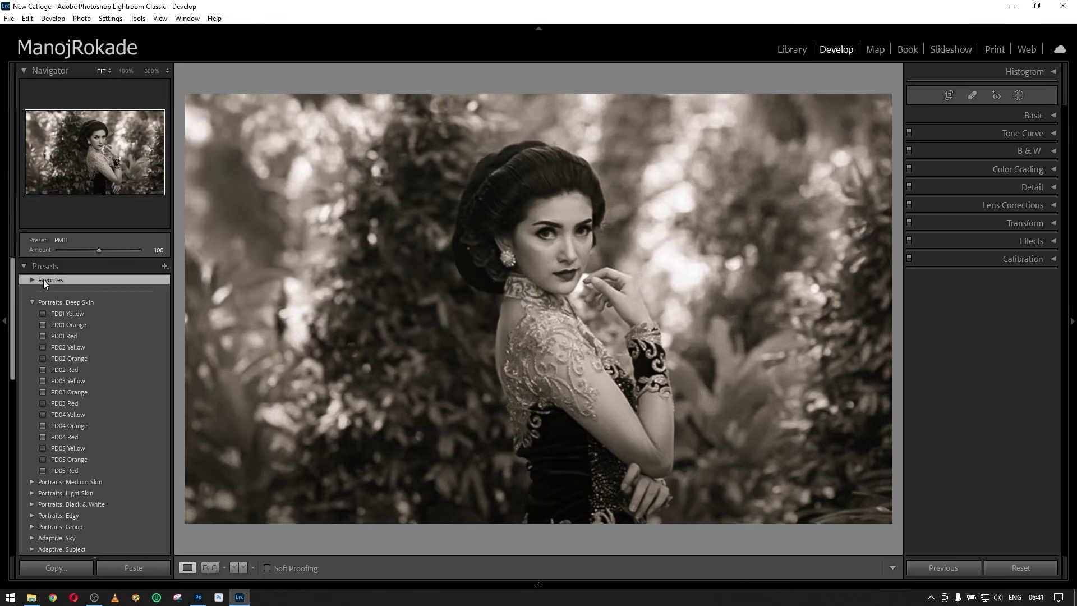
left_click(59, 314)
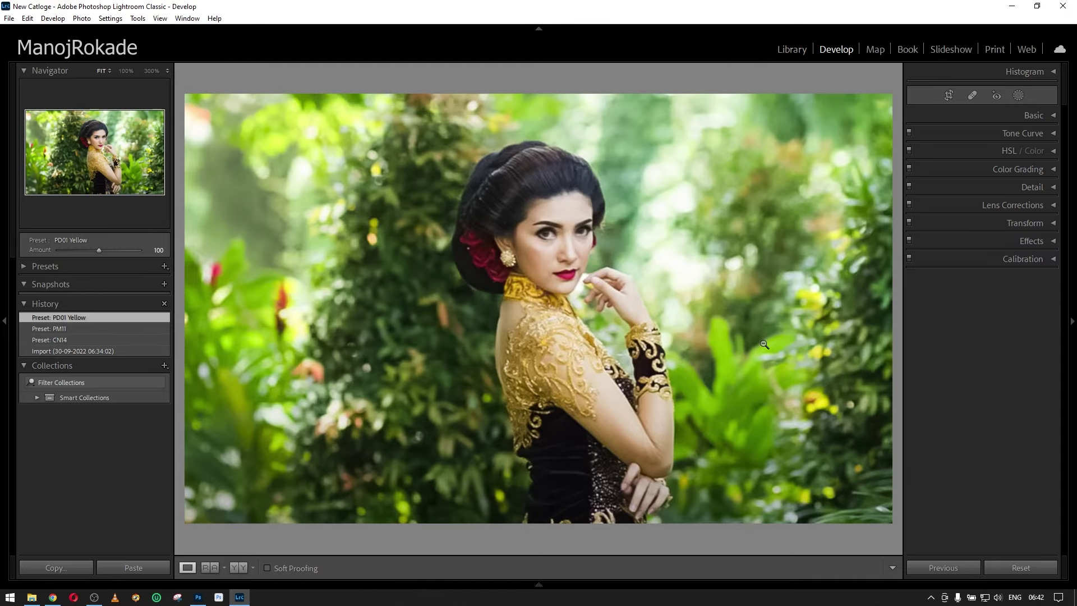
left_click(54, 598)
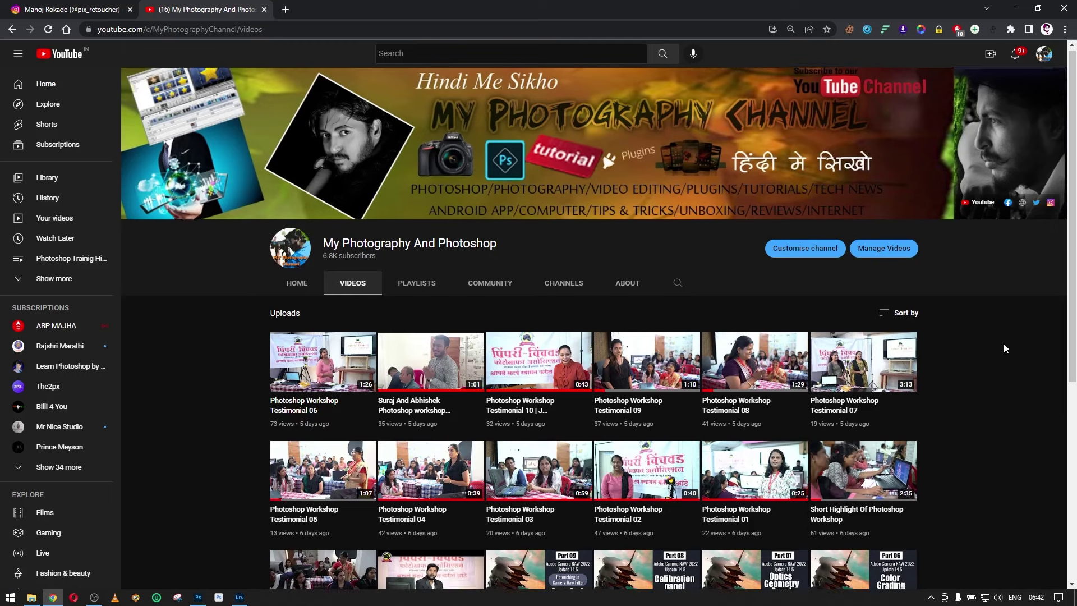
scroll(1004, 346, "down", 2)
scroll(1004, 346, "down", 2)
scroll(1004, 351, "down", 2)
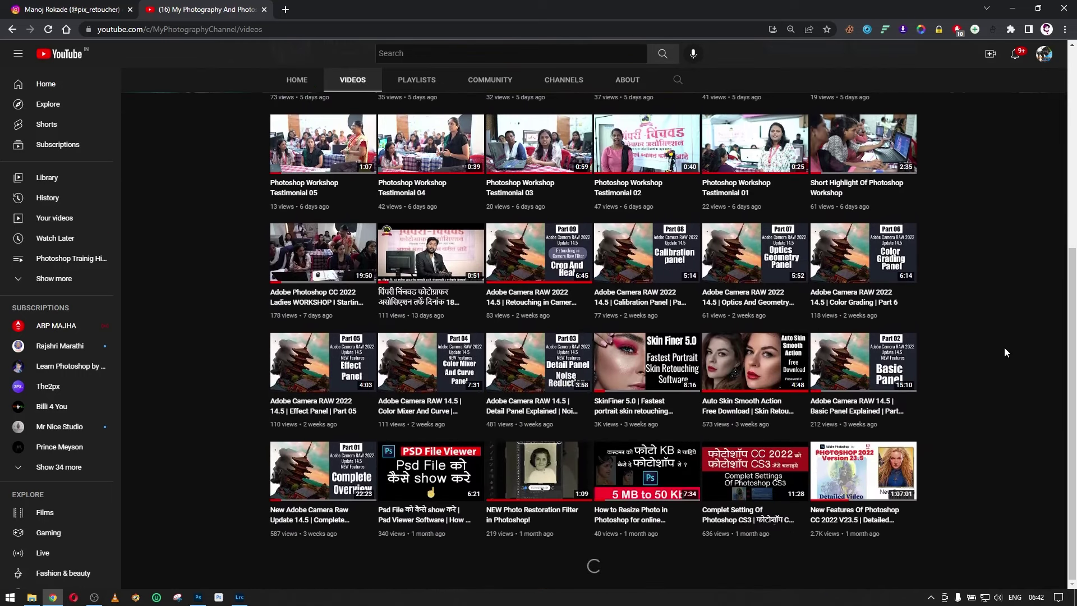
scroll(1005, 348, "down", 5)
scroll(1004, 348, "down", 2)
scroll(1005, 348, "down", 3)
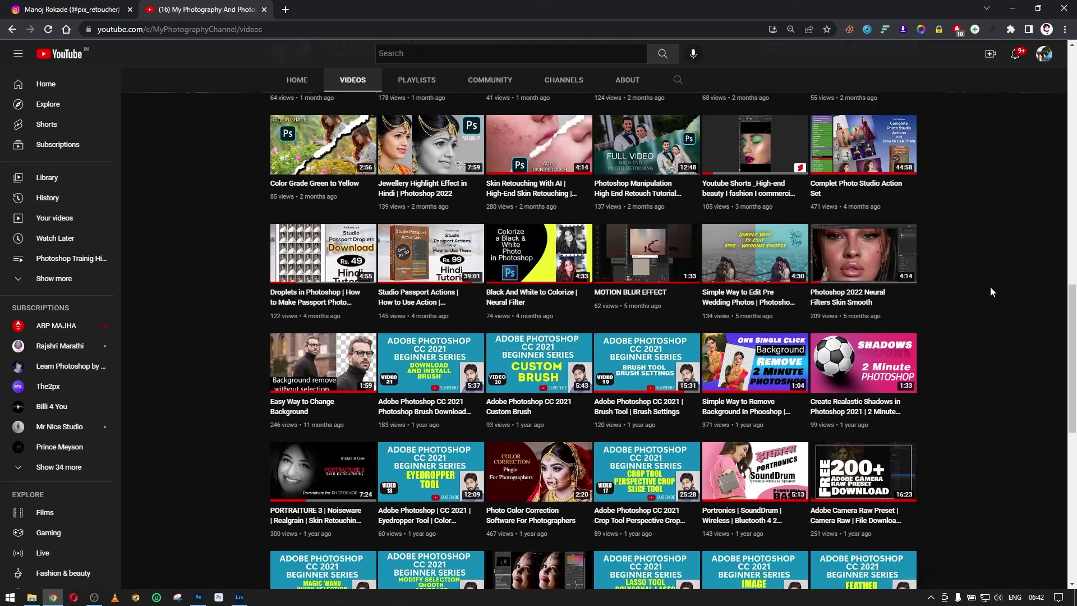
scroll(990, 292, "down", 1)
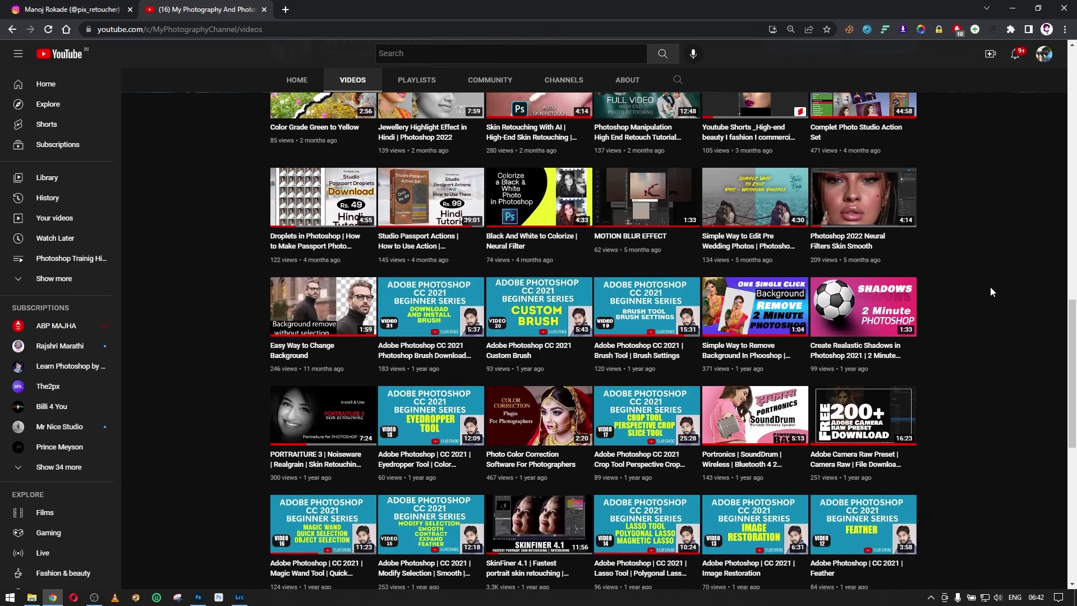
scroll(990, 292, "down", 2)
scroll(658, 269, "up", 6)
scroll(658, 269, "up", 1)
scroll(667, 273, "up", 4)
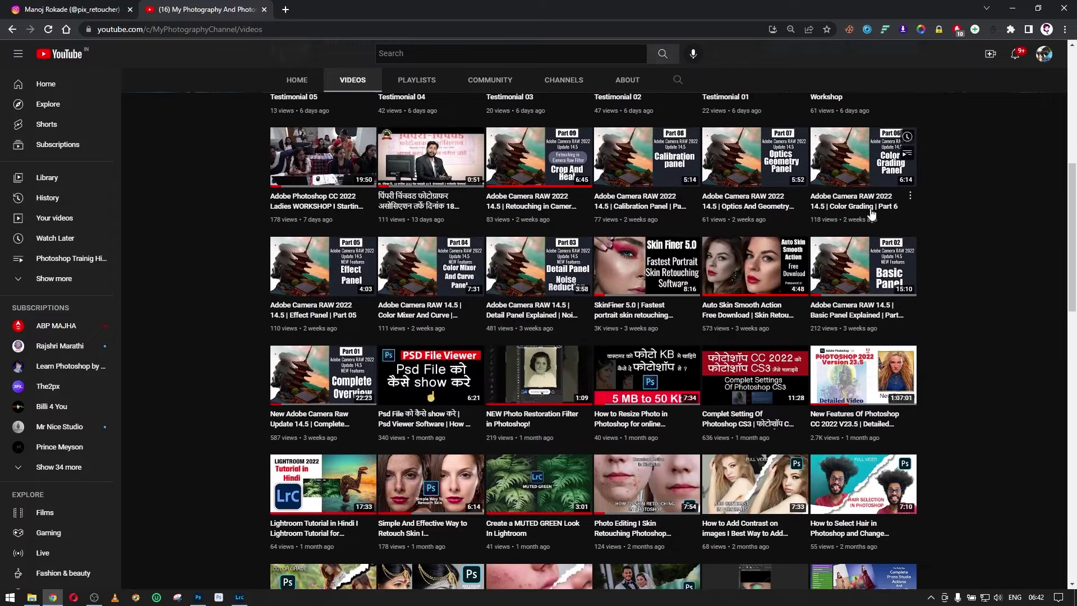
scroll(914, 443, "down", 5)
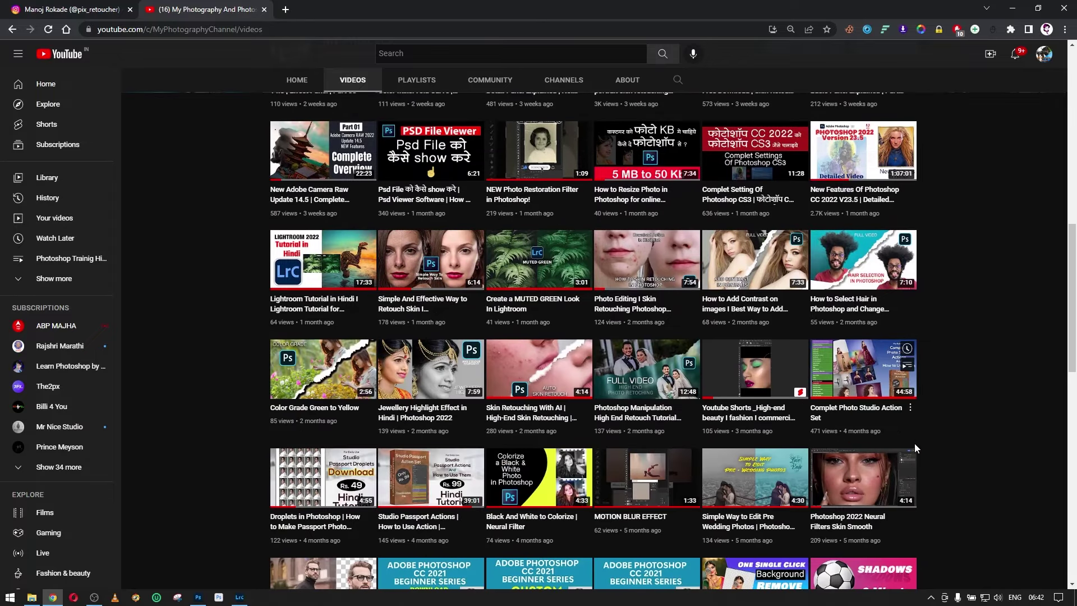
scroll(928, 457, "down", 5)
scroll(918, 449, "down", 4)
scroll(916, 438, "down", 4)
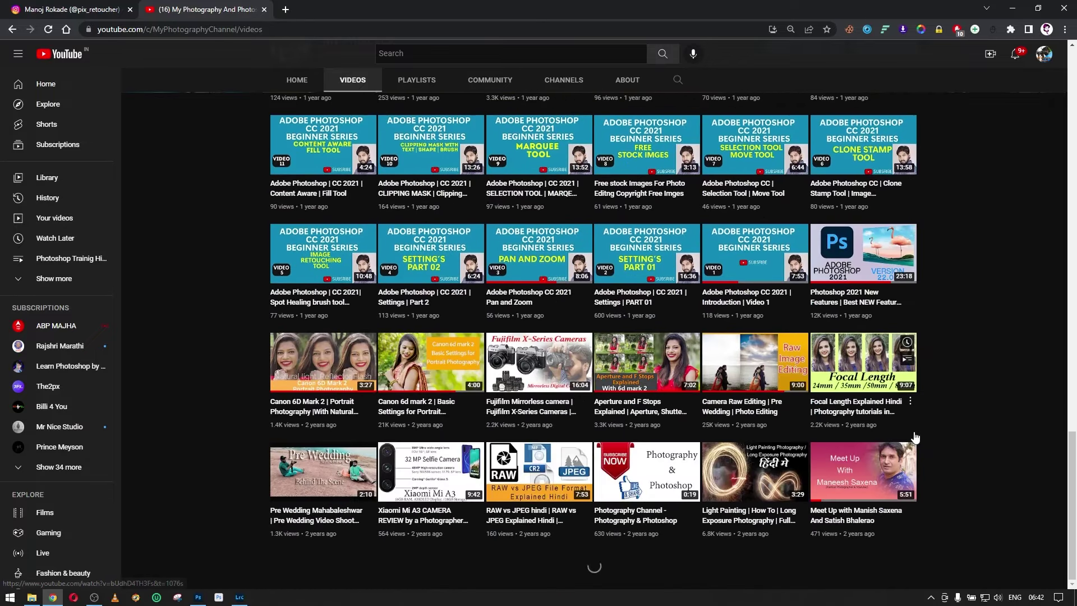
scroll(915, 432, "down", 2)
scroll(915, 432, "down", 3)
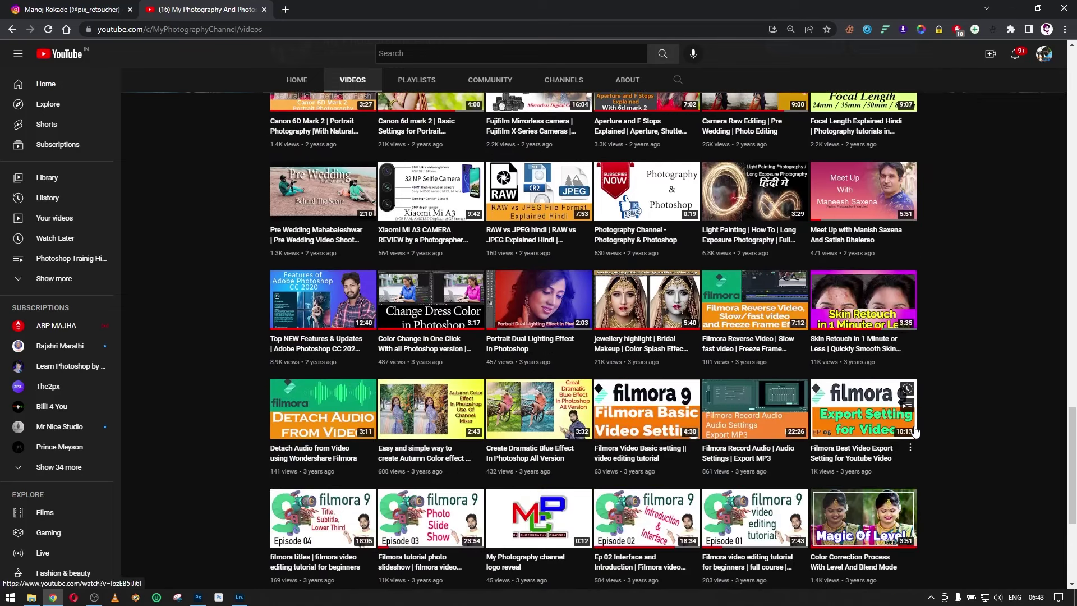
scroll(914, 431, "down", 4)
scroll(903, 421, "down", 1)
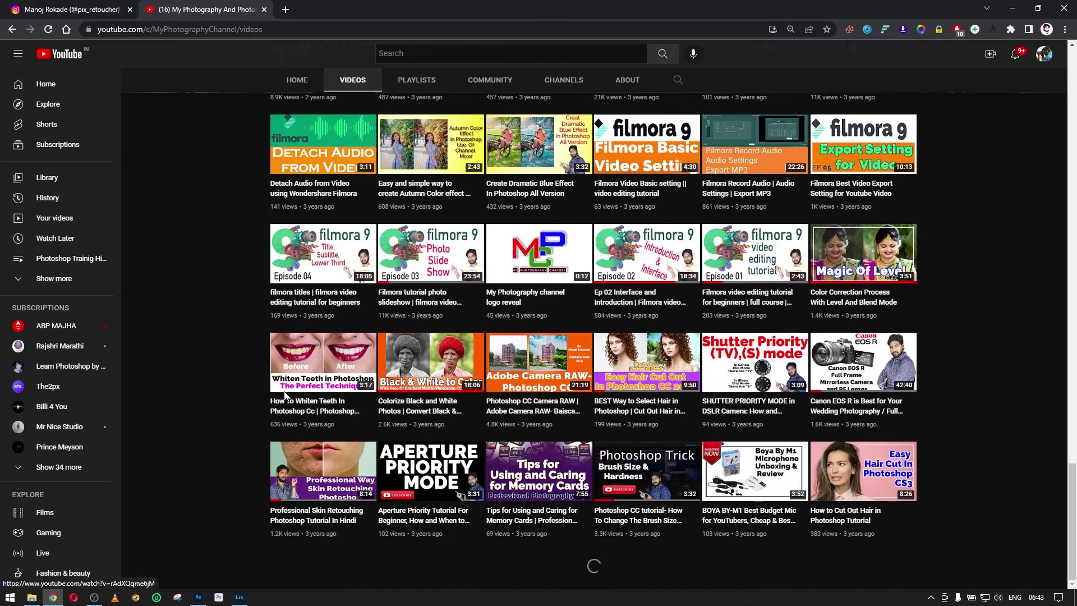
scroll(934, 312, "up", 4)
scroll(934, 314, "up", 5)
scroll(934, 314, "up", 5)
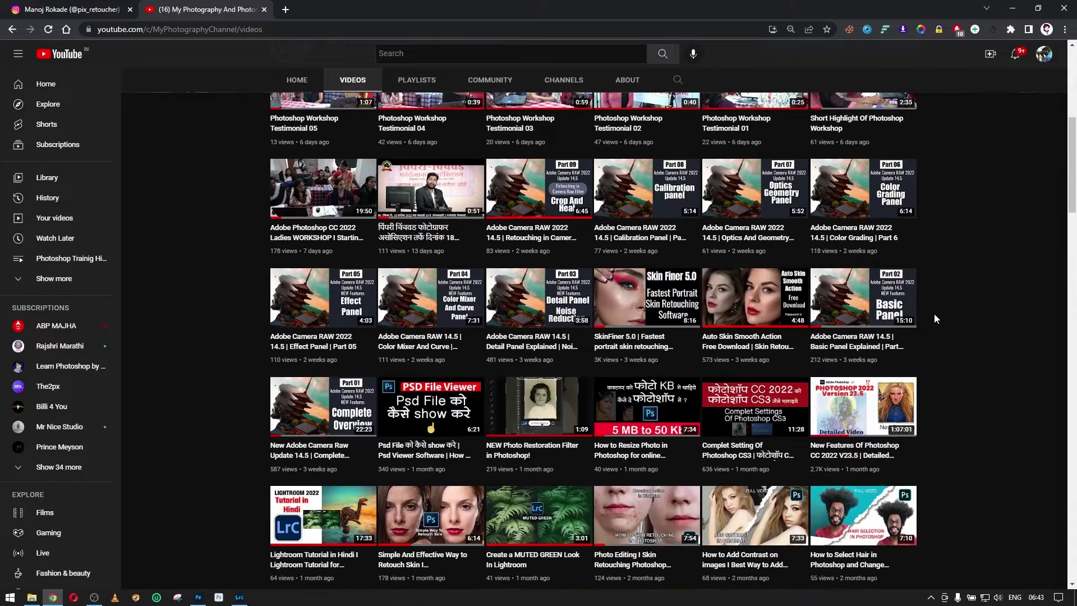
scroll(934, 314, "up", 5)
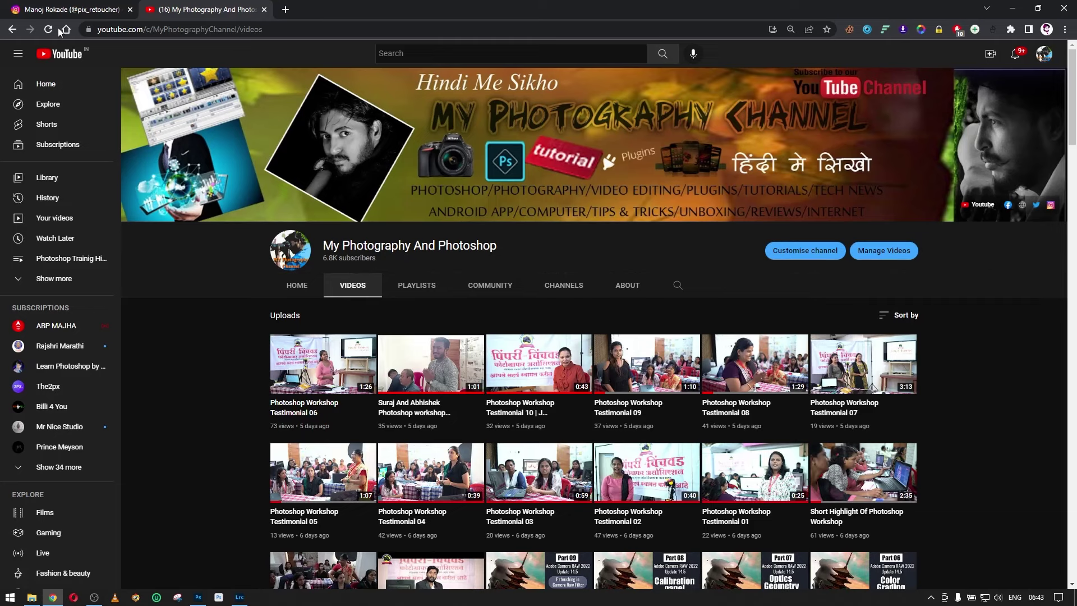
left_click(71, 9)
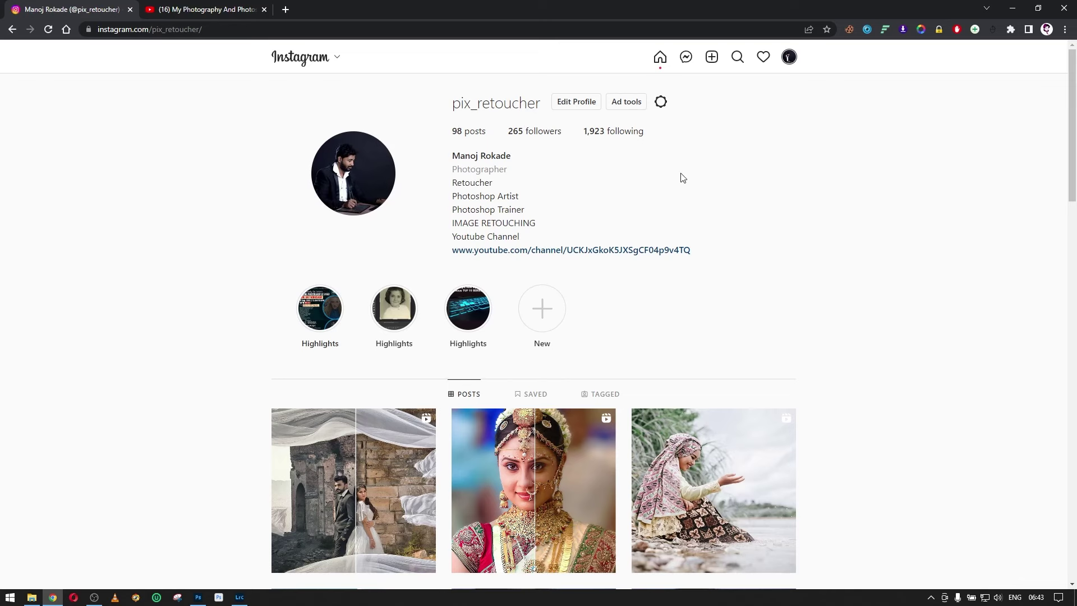
mouse_move(1068, 99)
left_mouse_down()
mouse_move(1068, 313)
mouse_move(1061, 365)
mouse_move(1050, 179)
mouse_move(1038, 397)
mouse_move(1011, 512)
mouse_move(966, 289)
mouse_move(969, 174)
mouse_move(1073, 84)
left_mouse_up()
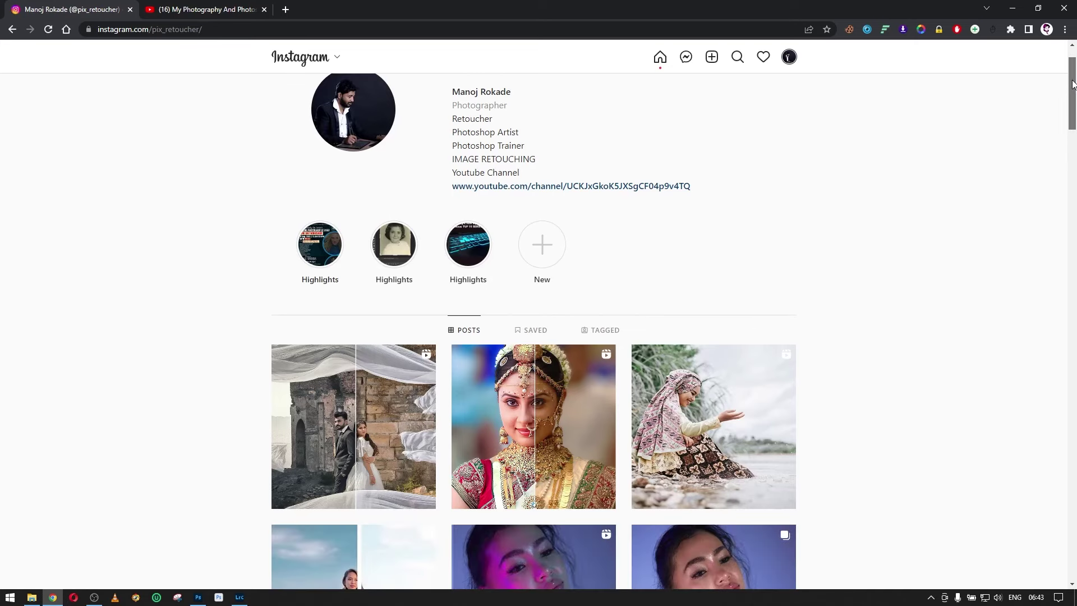
left_click_drag(1065, 134, 1041, 101)
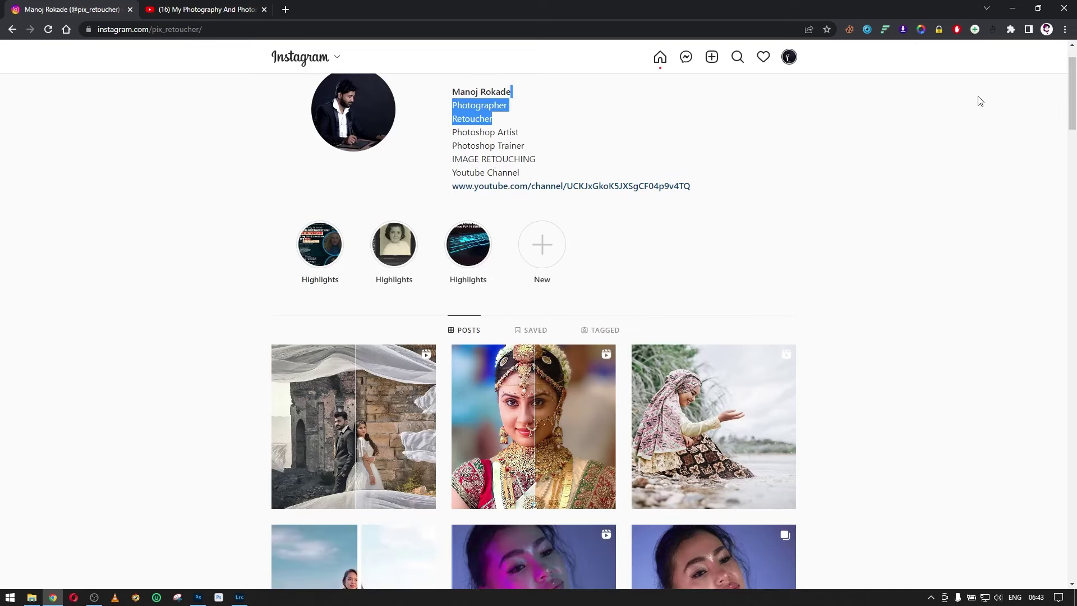
scroll(1064, 97, "up", 2)
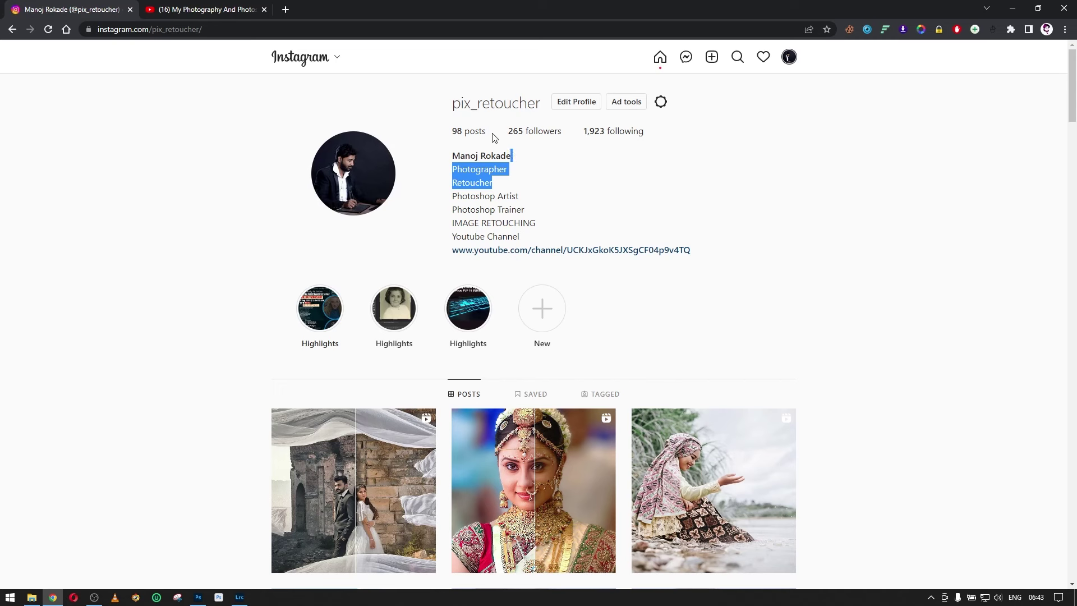
left_click(469, 121)
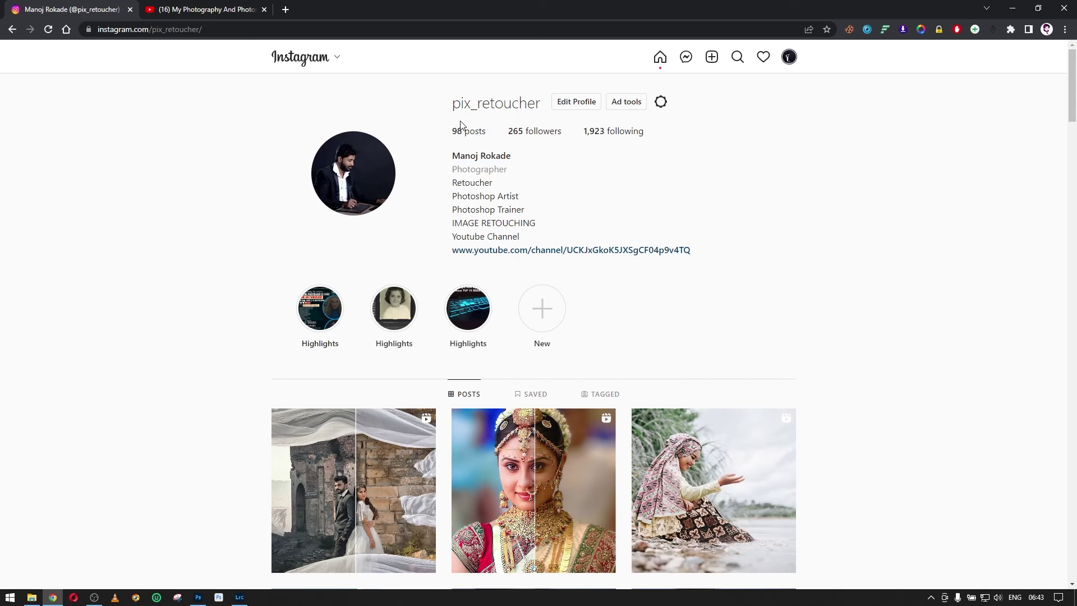
left_click(184, 14)
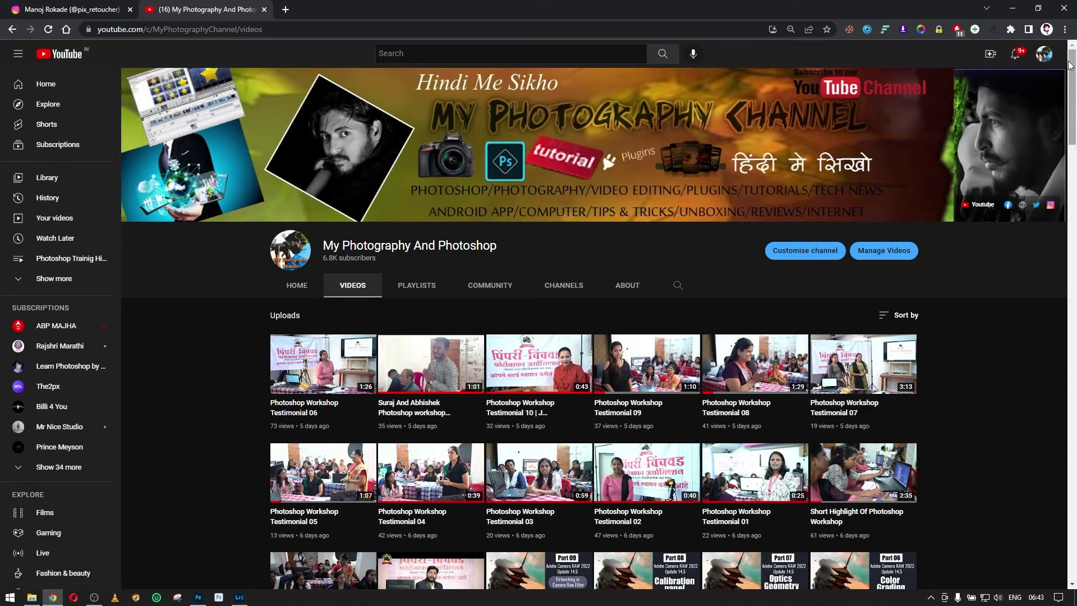
mouse_move(1066, 95)
left_mouse_down()
mouse_move(1073, 421)
mouse_move(1073, 50)
left_mouse_up()
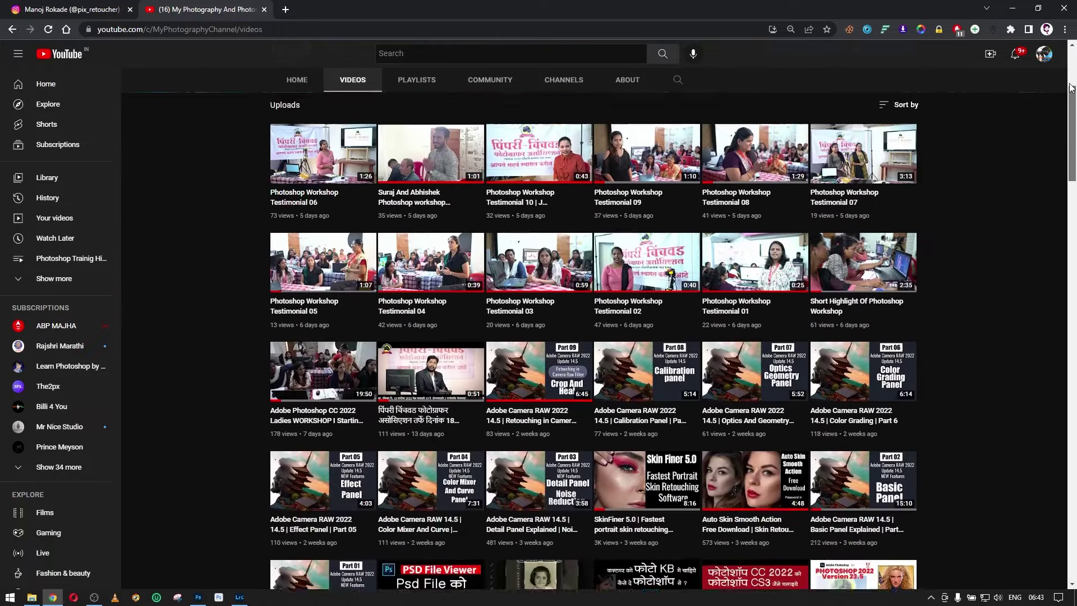
left_click(412, 251)
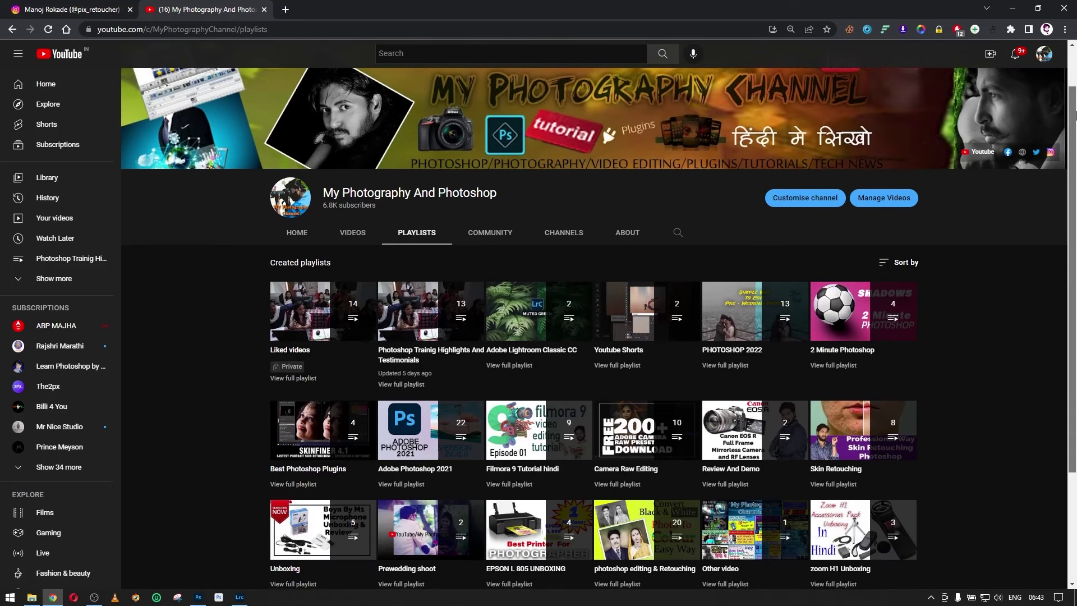
left_click_drag(1072, 79, 1073, 223)
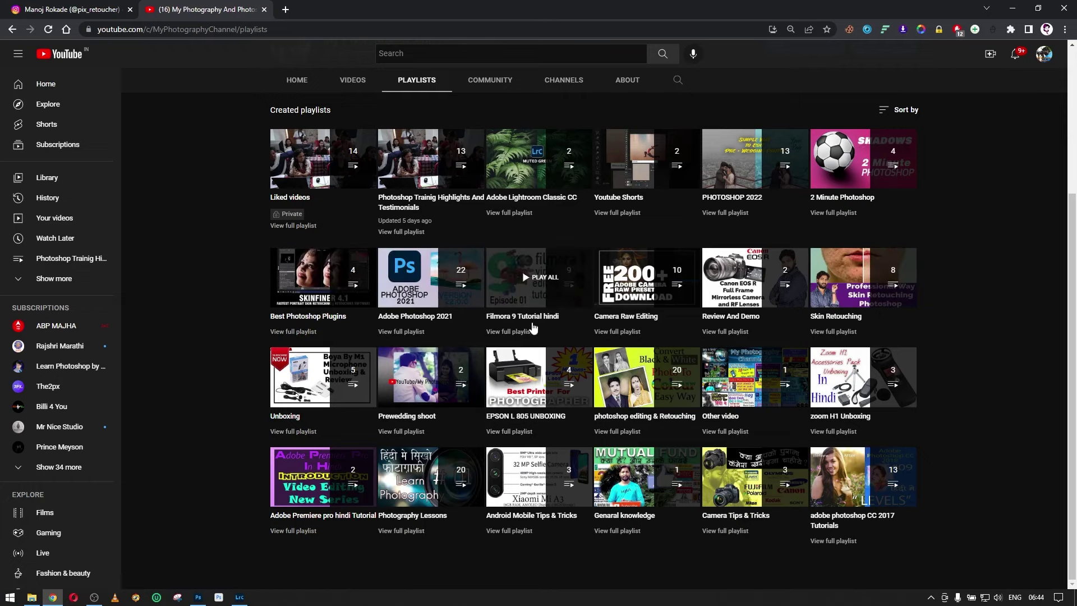
mouse_move(322, 364)
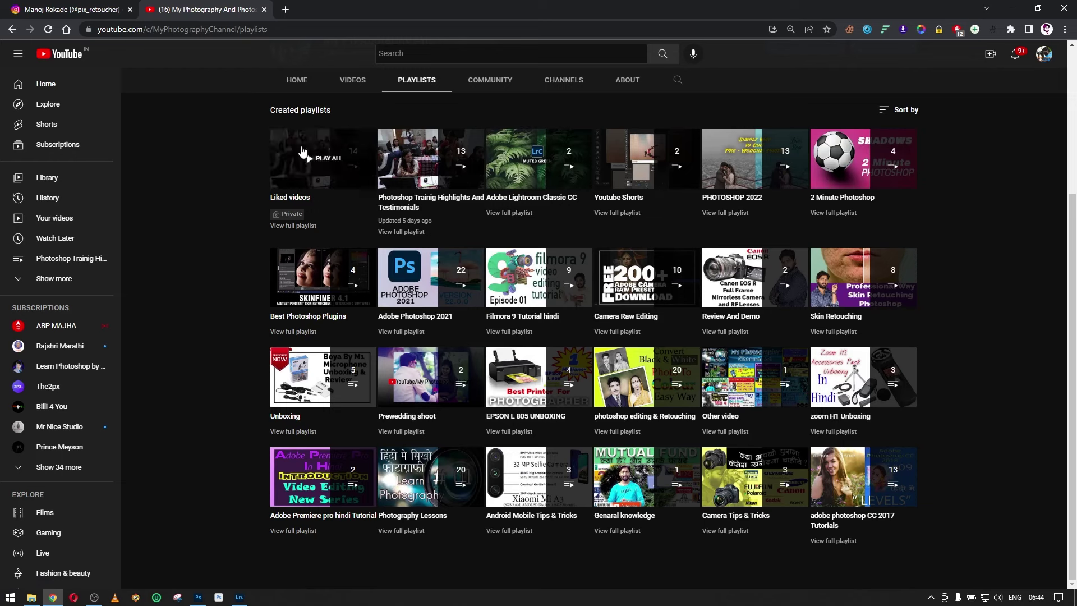
scroll(379, 299, "up", 3)
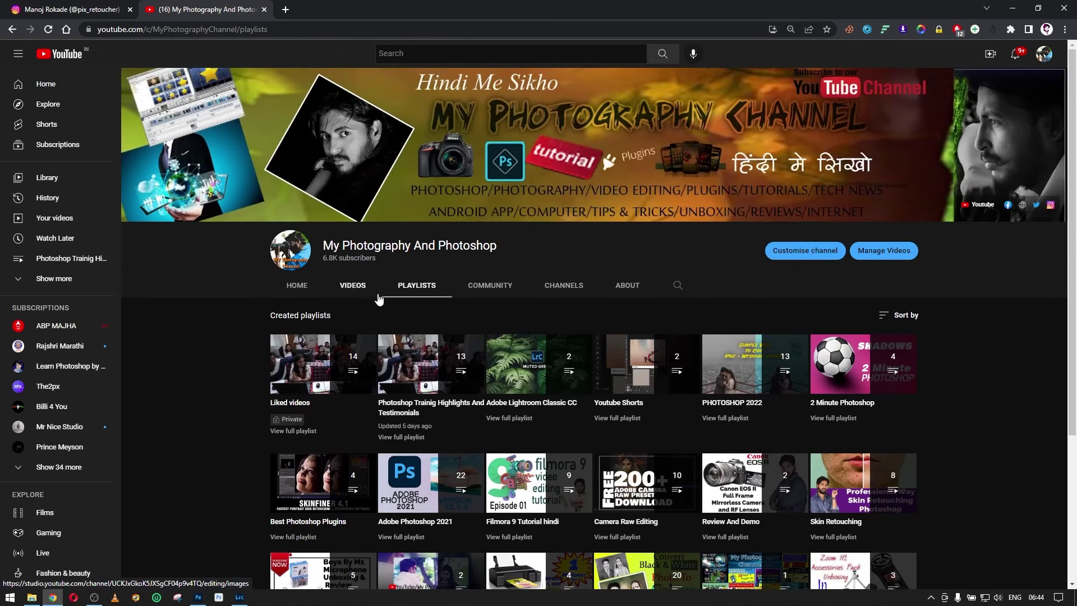
left_click(354, 286)
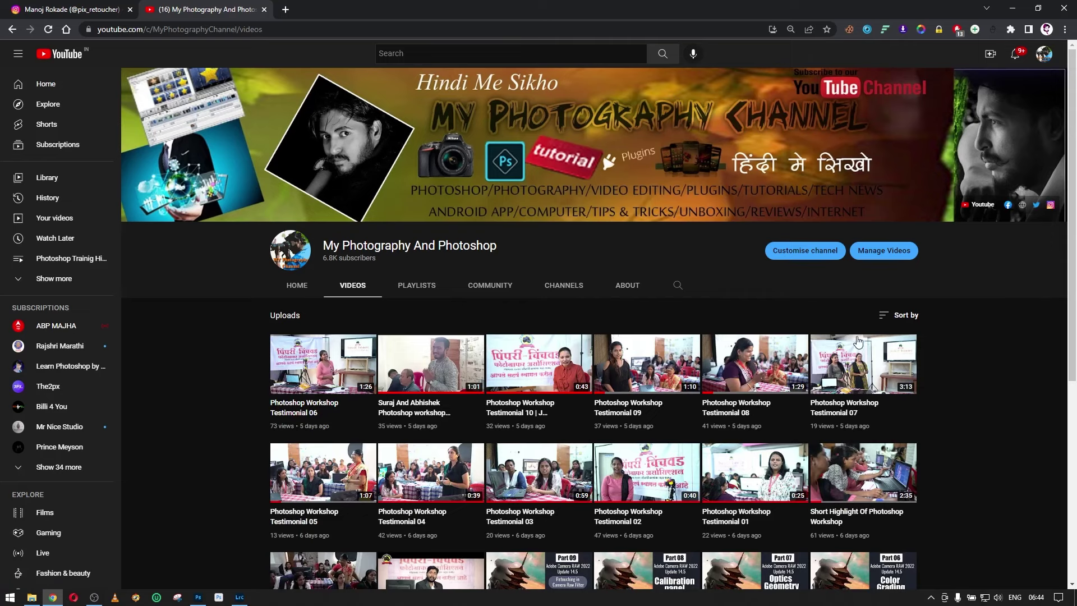
Bring Lightroom Classic back to the front from the Windows taskbar.
left_click(237, 599)
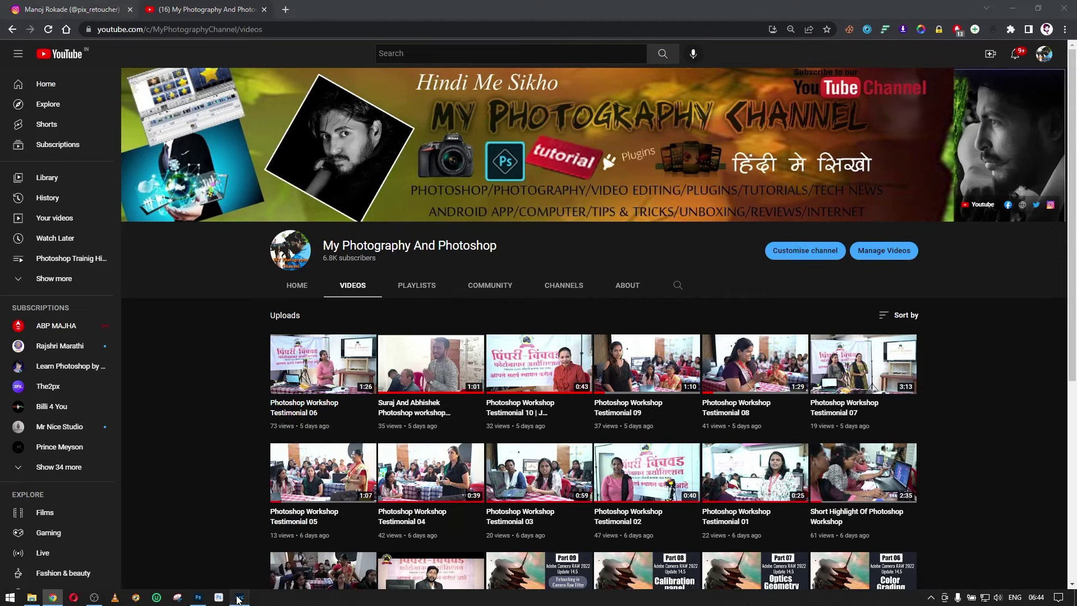